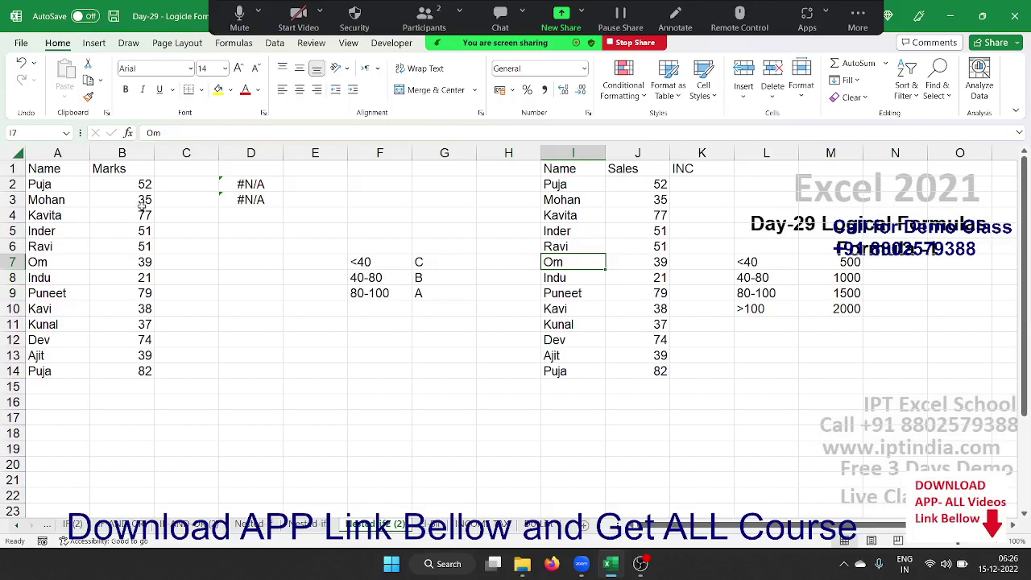
# Review the marks and the grade bands: up to 40 is C, 40–80 is B, 80–100 is A
pyautogui.moveTo(141, 206)
pyautogui.mouseDown()
pyautogui.moveTo(130, 333)
pyautogui.moveTo(164, 403)
pyautogui.mouseUp()
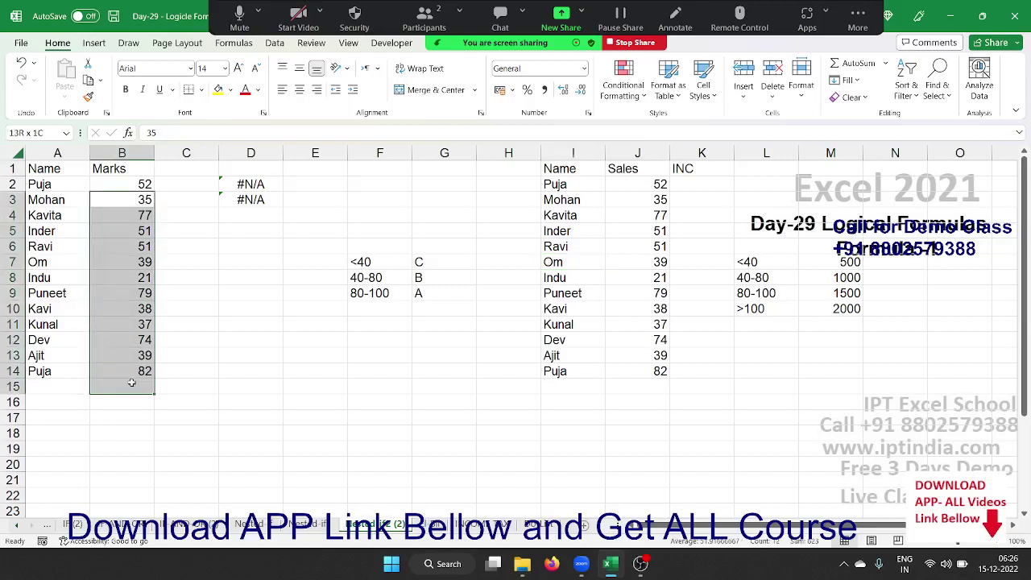
pyautogui.click(375, 269)
pyautogui.click(440, 260)
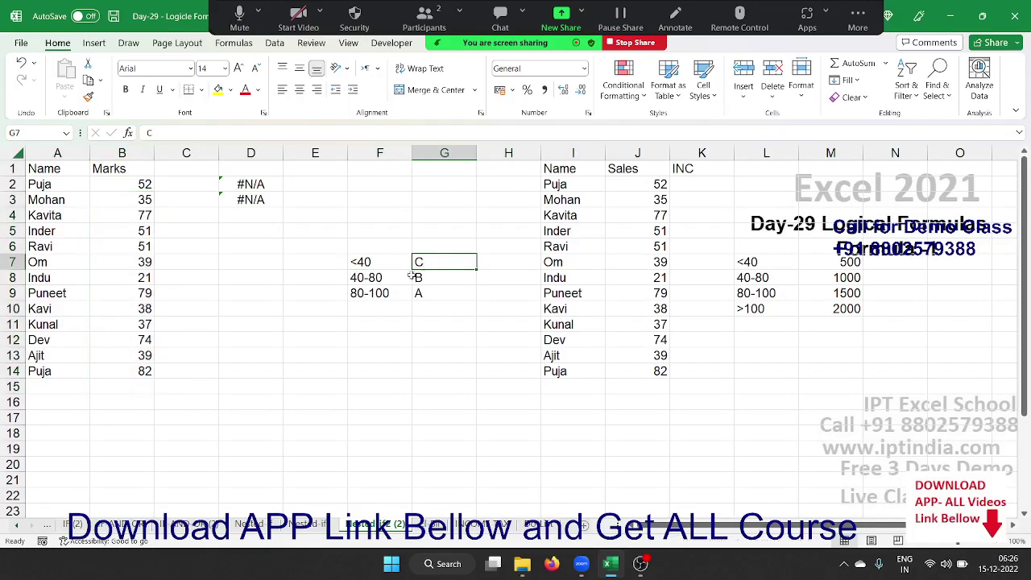
pyautogui.click(384, 277)
pyautogui.click(427, 282)
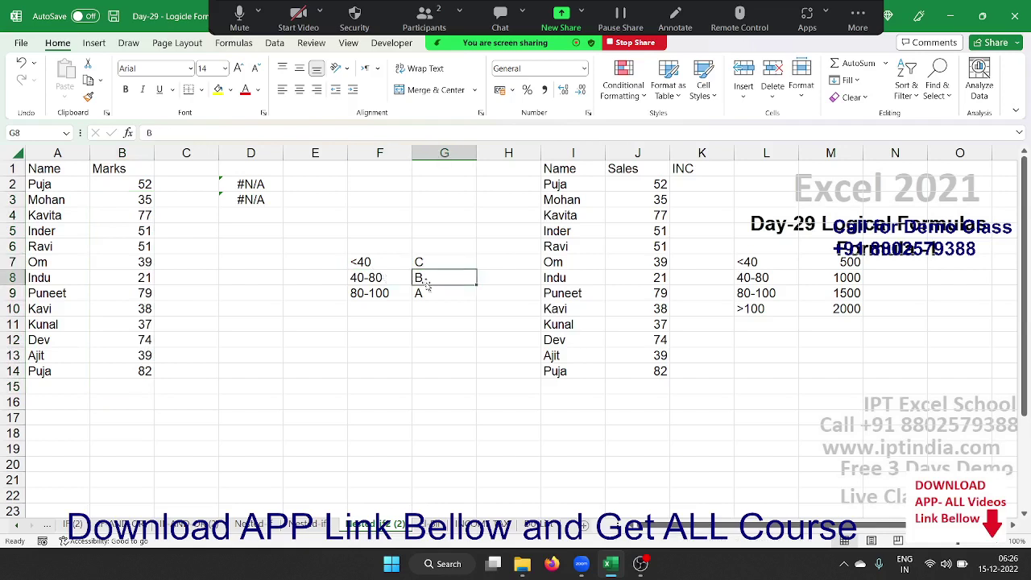
pyautogui.click(377, 295)
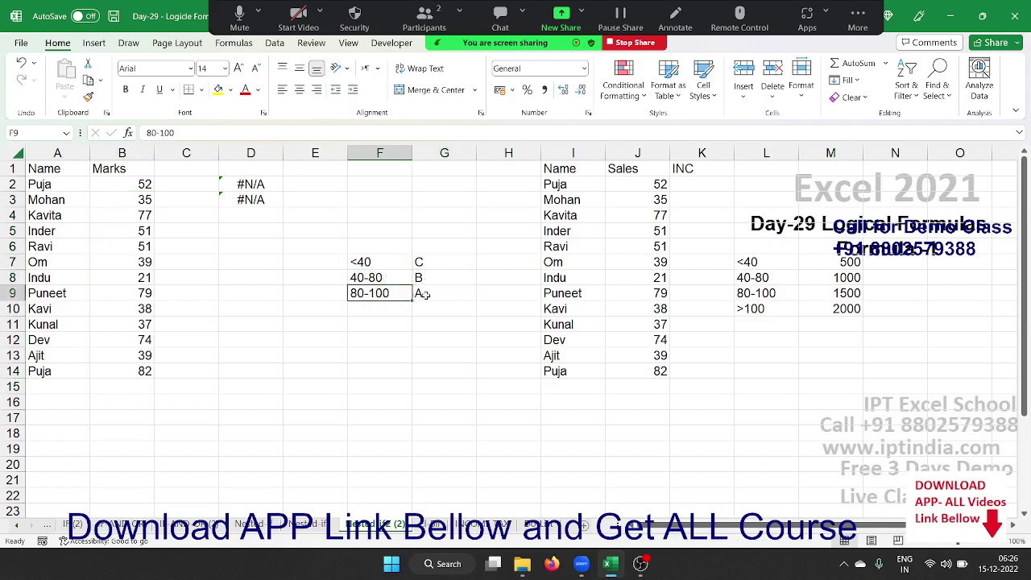
pyautogui.click(423, 295)
# In C2 begin =IF(B2<=40,"C", removing the stray letter after C
pyautogui.click(201, 181)
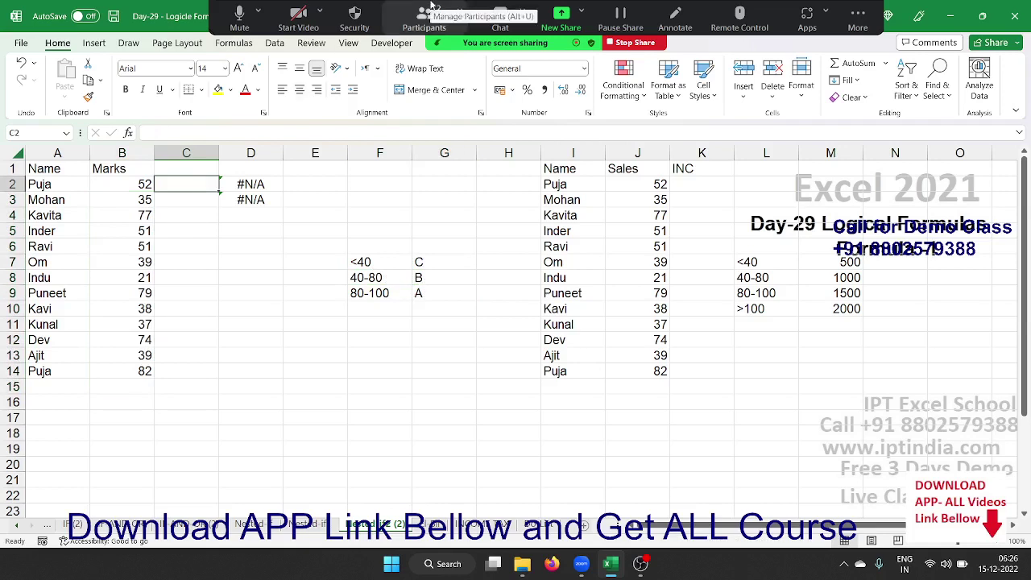
pyautogui.write('=if')
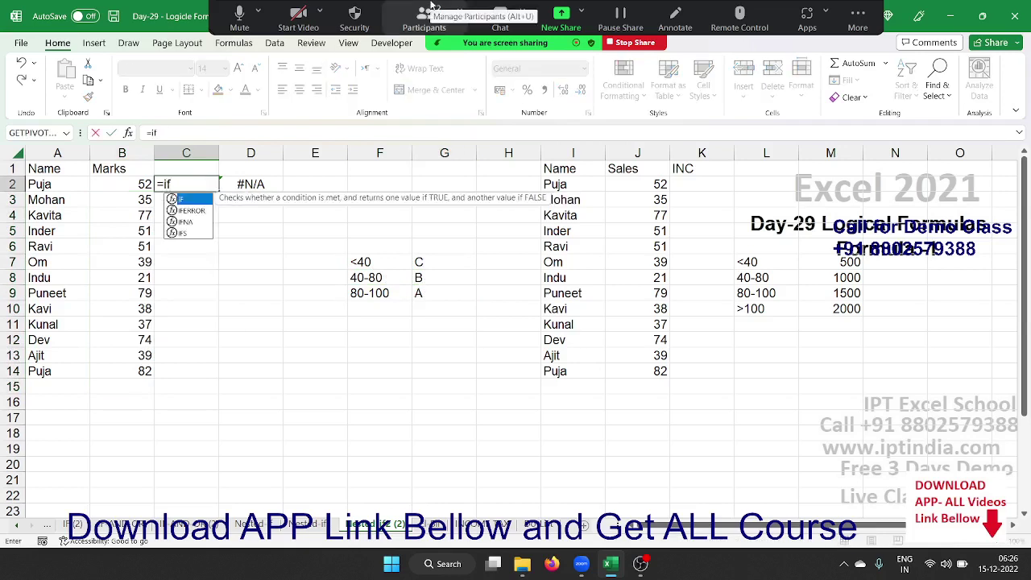
pyautogui.press('Tab')
pyautogui.press('Left')
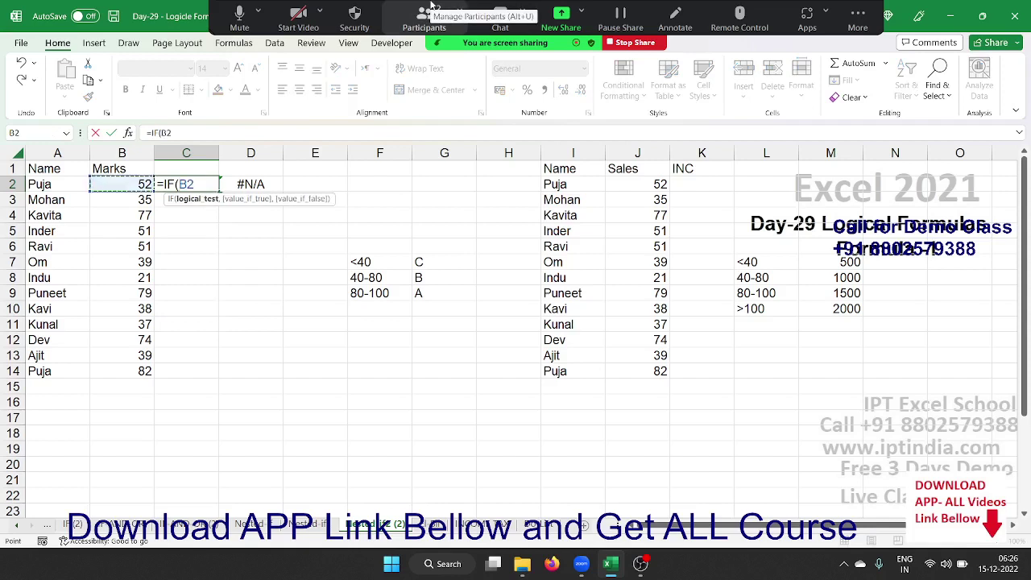
pyautogui.write('<')
pyautogui.write('=')
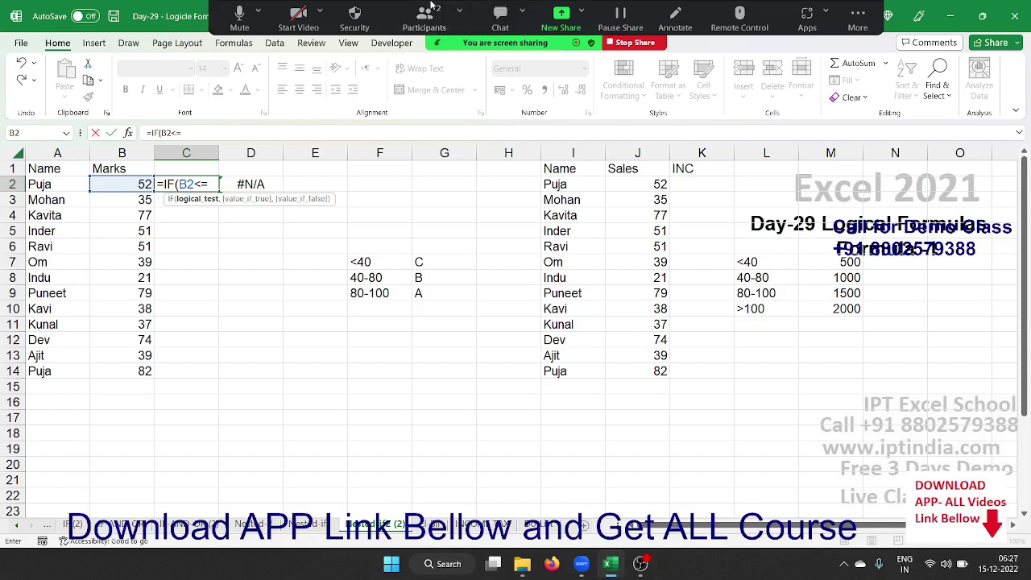
pyautogui.write('40')
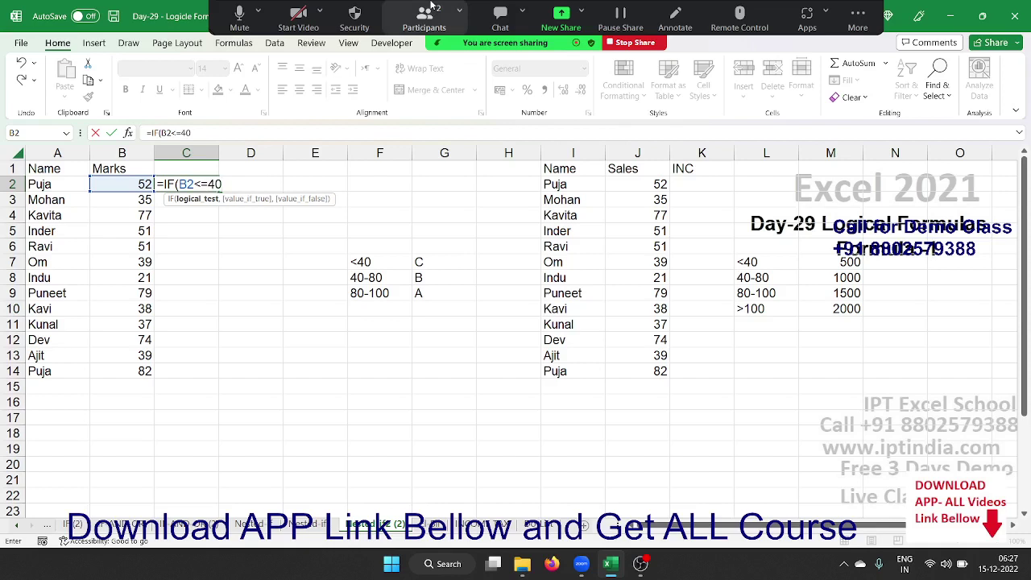
pyautogui.write(',"')
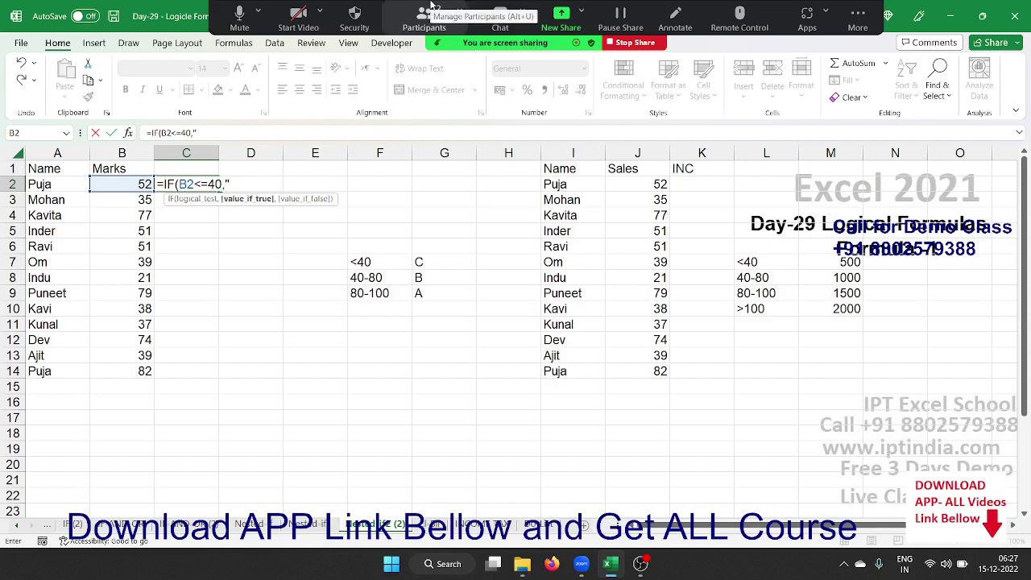
pyautogui.write('Ca')
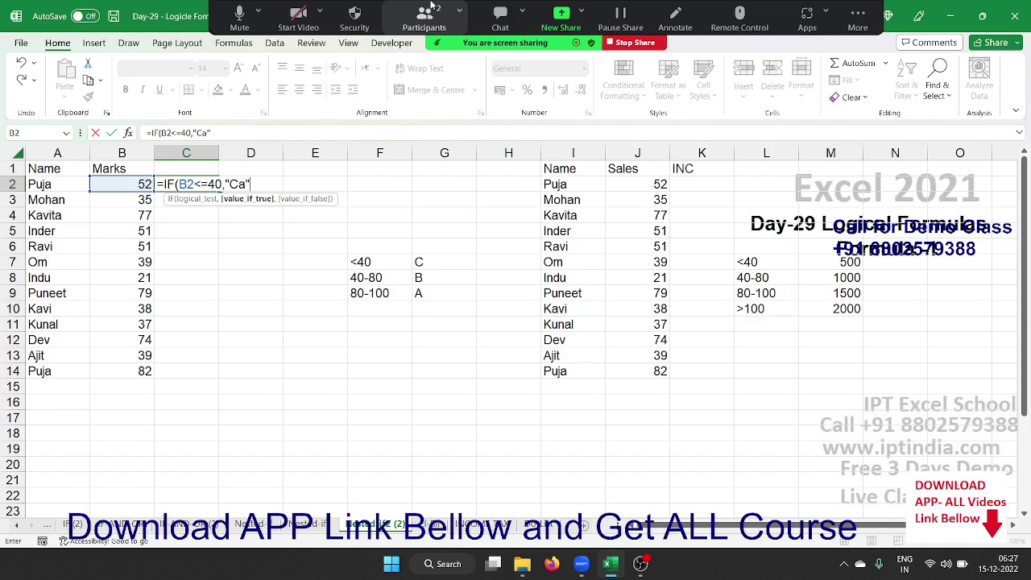
pyautogui.press('BackSpace')
# Nest IF(B2<=80,"B",IF(B2<=100,"A")), commit it and accept Excel's suggested correction
pyautogui.write(',')
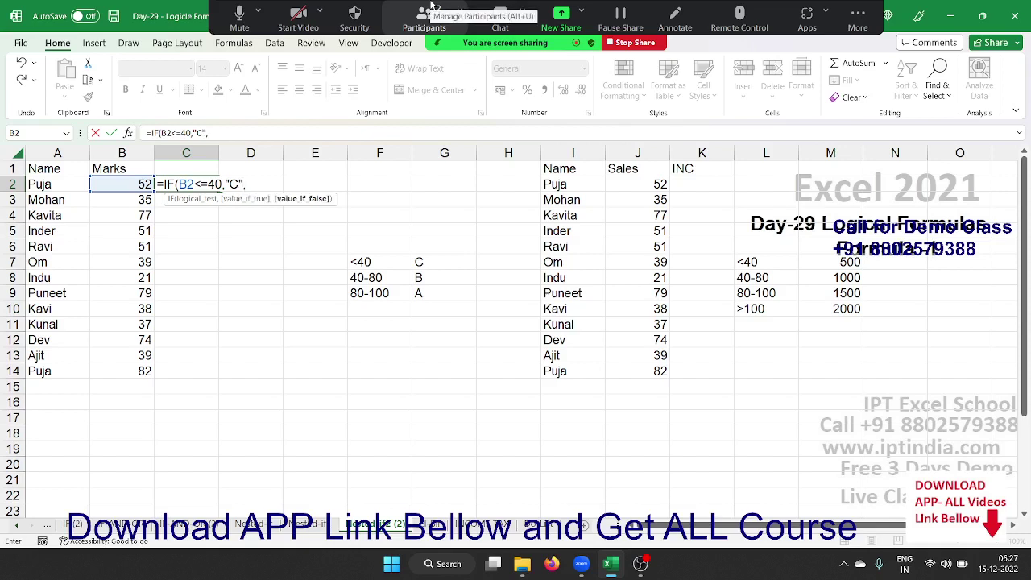
pyautogui.write('IF(')
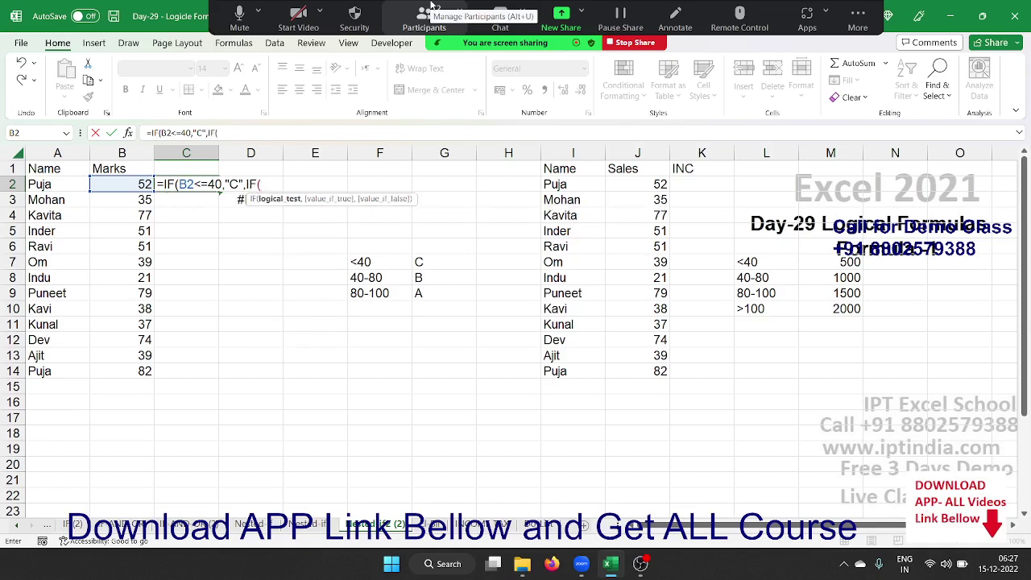
pyautogui.press('Left')
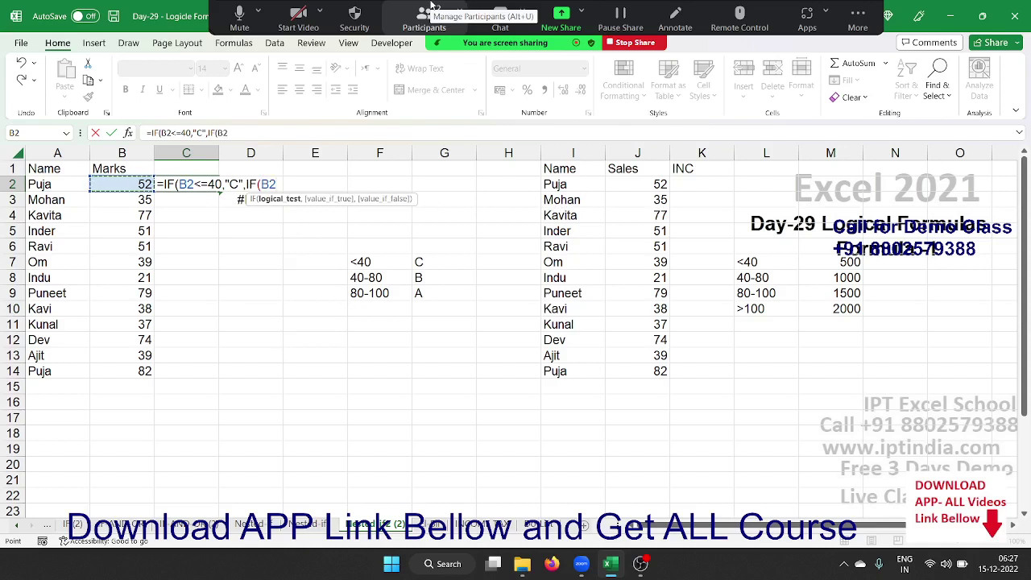
pyautogui.write('<=')
pyautogui.write('80')
pyautogui.write(',"')
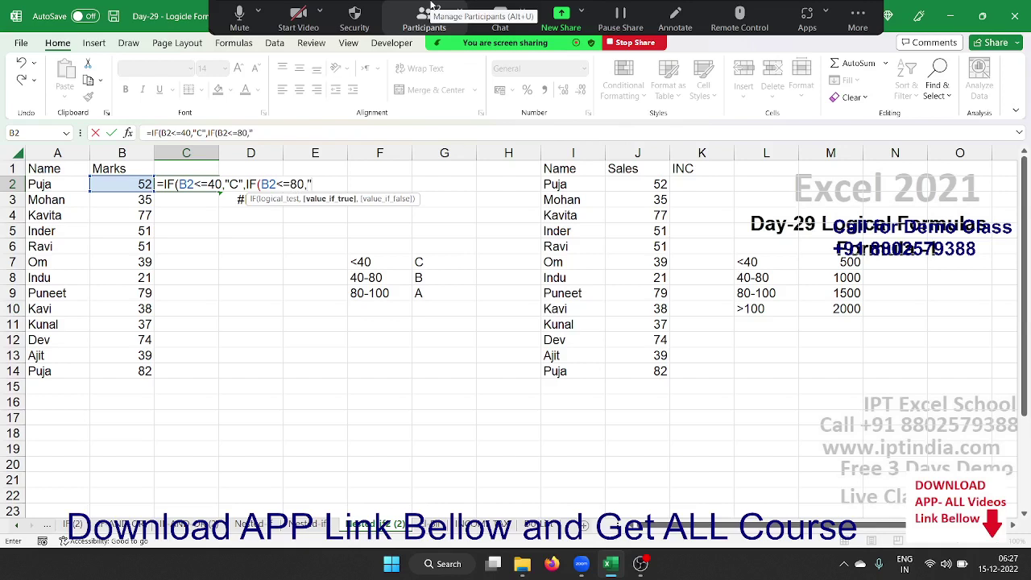
pyautogui.write('B",')
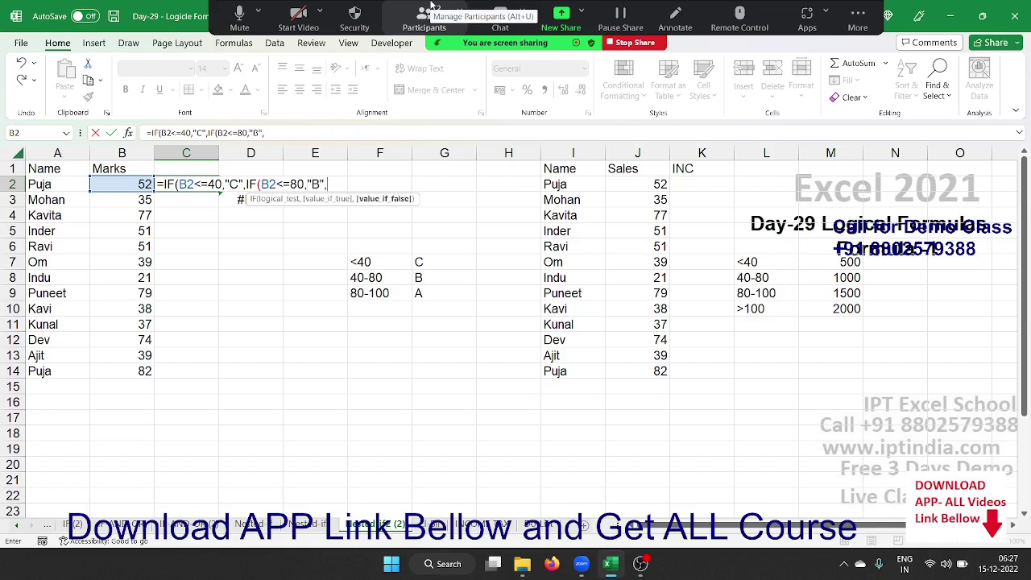
pyautogui.write('if')
pyautogui.press('Tab')
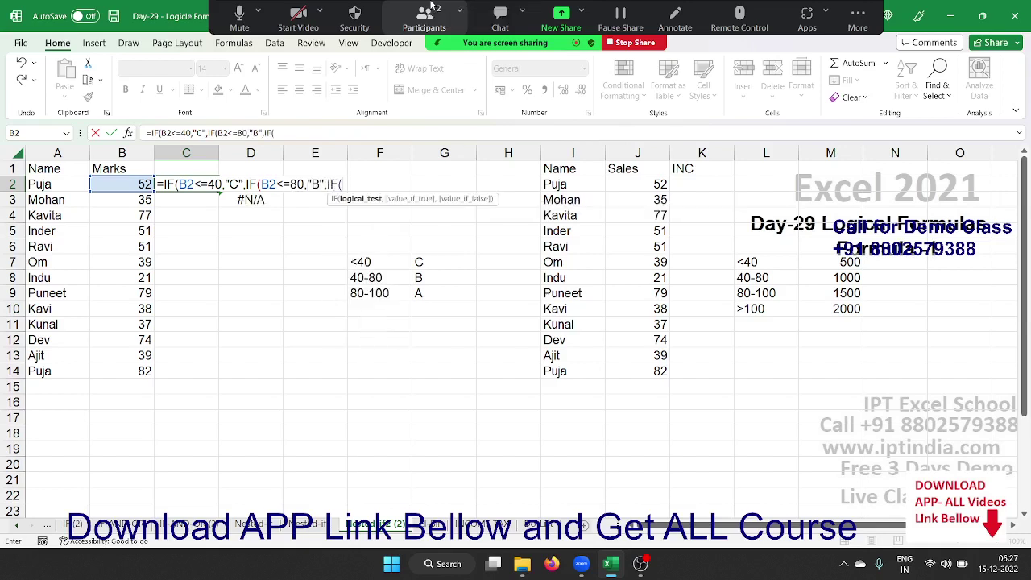
pyautogui.write('B2')
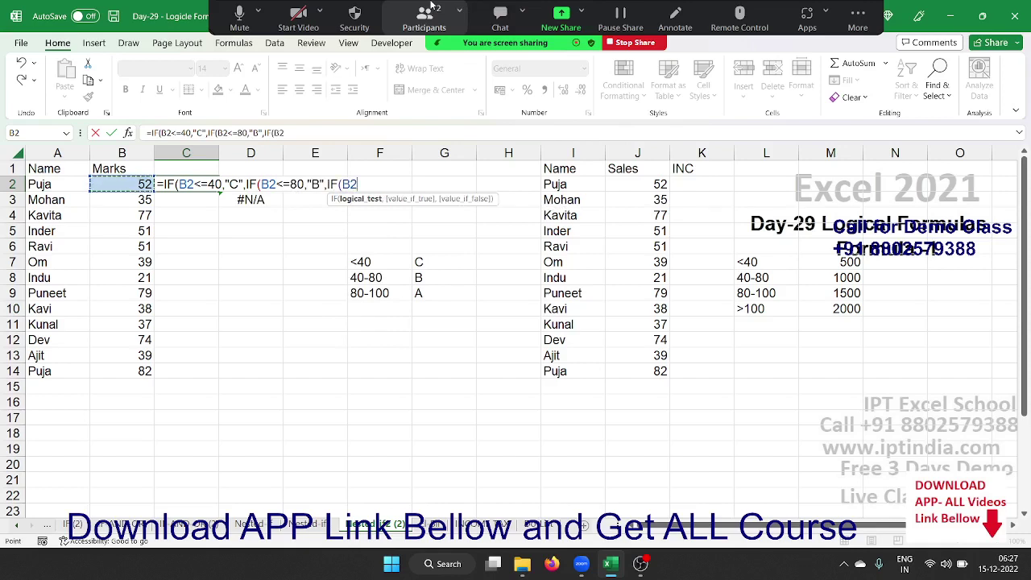
pyautogui.write('<=')
pyautogui.write('100')
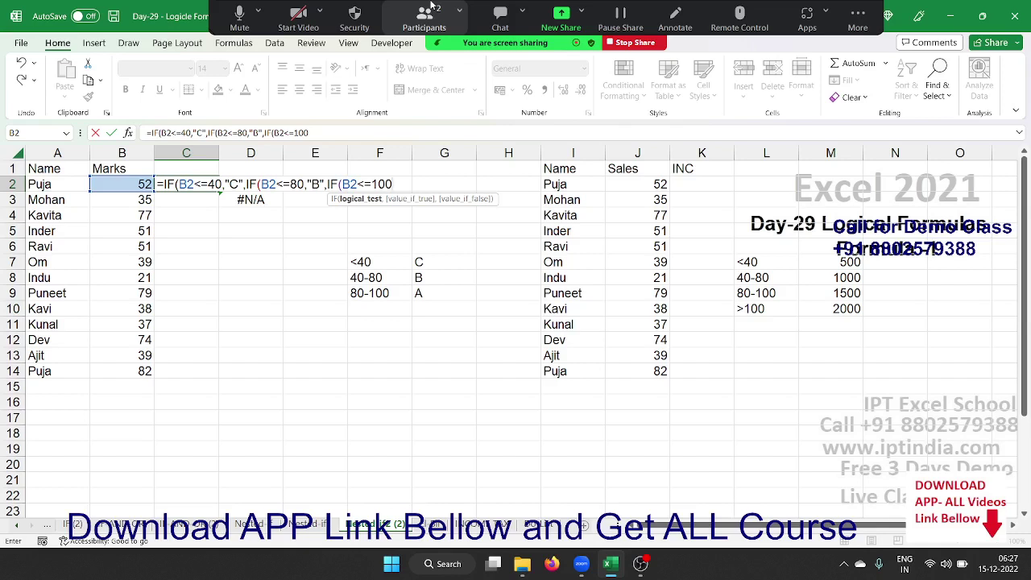
pyautogui.write(',')
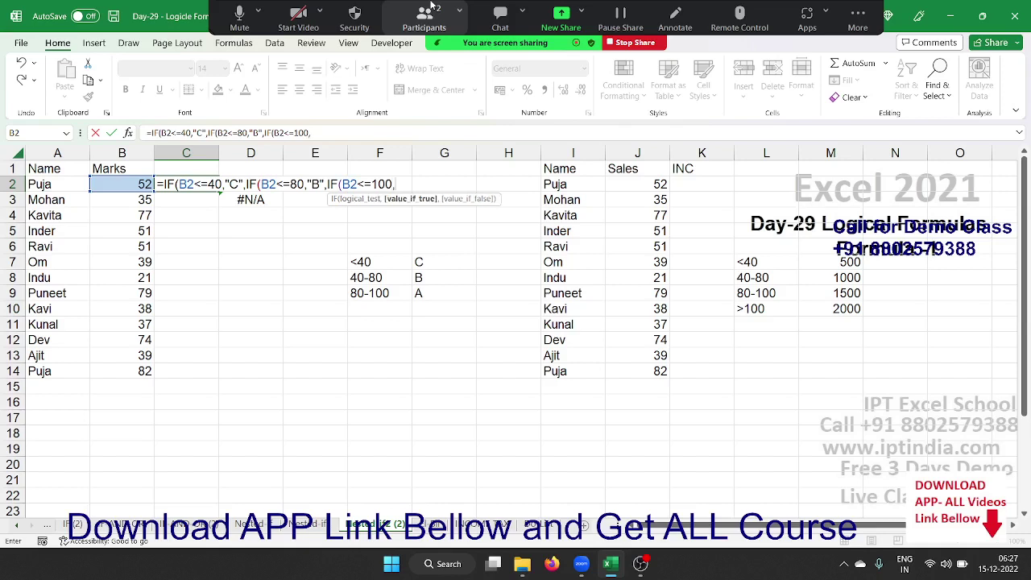
pyautogui.write('"')
pyautogui.write('A')
pyautogui.write('"')
pyautogui.press('Return')
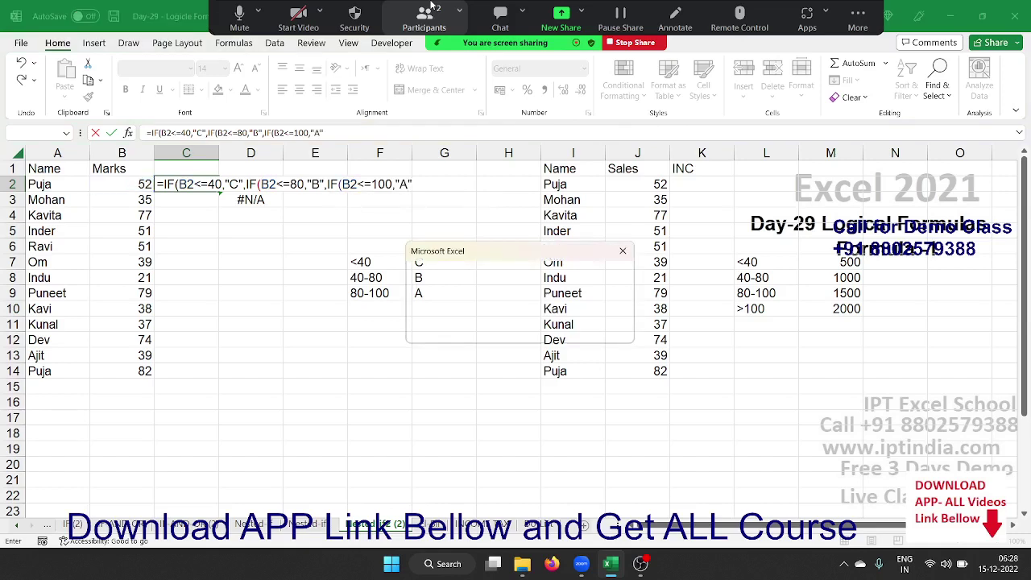
pyautogui.press('Return')
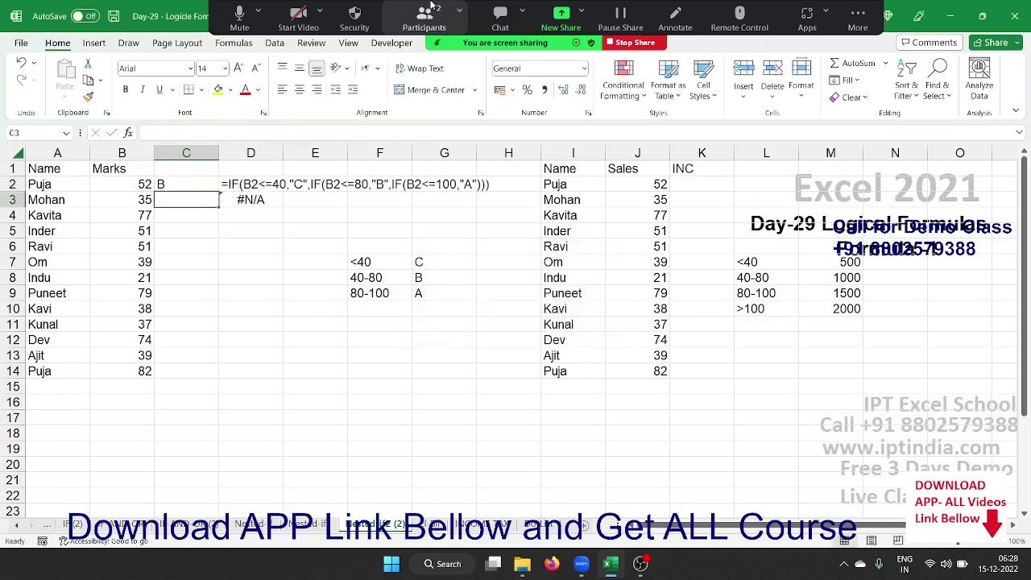
# Return to C2, then connect to the BSNL-FTTH Wi-Fi network from Quick Settings
pyautogui.press('Up')
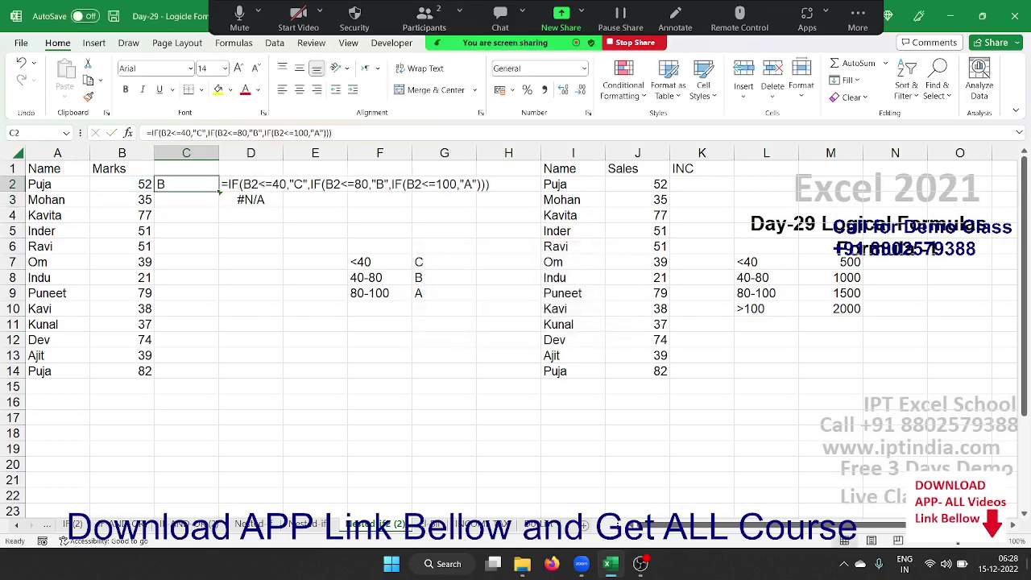
pyautogui.click(932, 565)
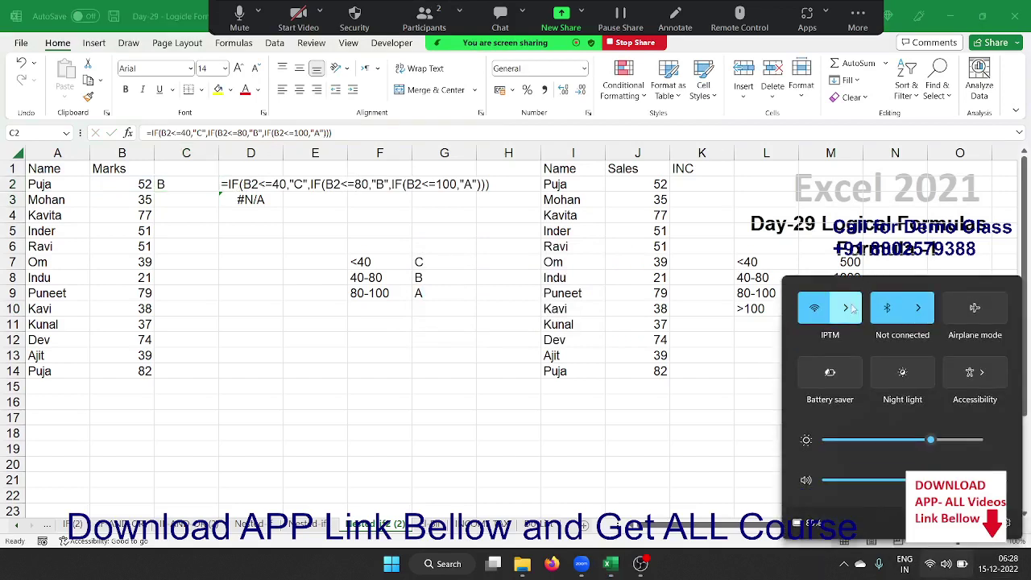
pyautogui.click(847, 307)
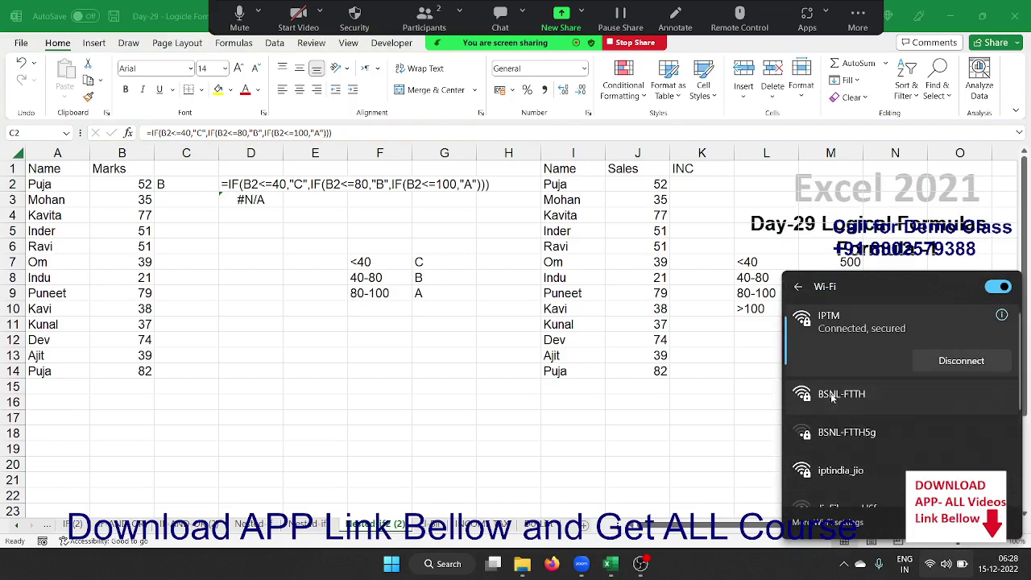
pyautogui.click(833, 396)
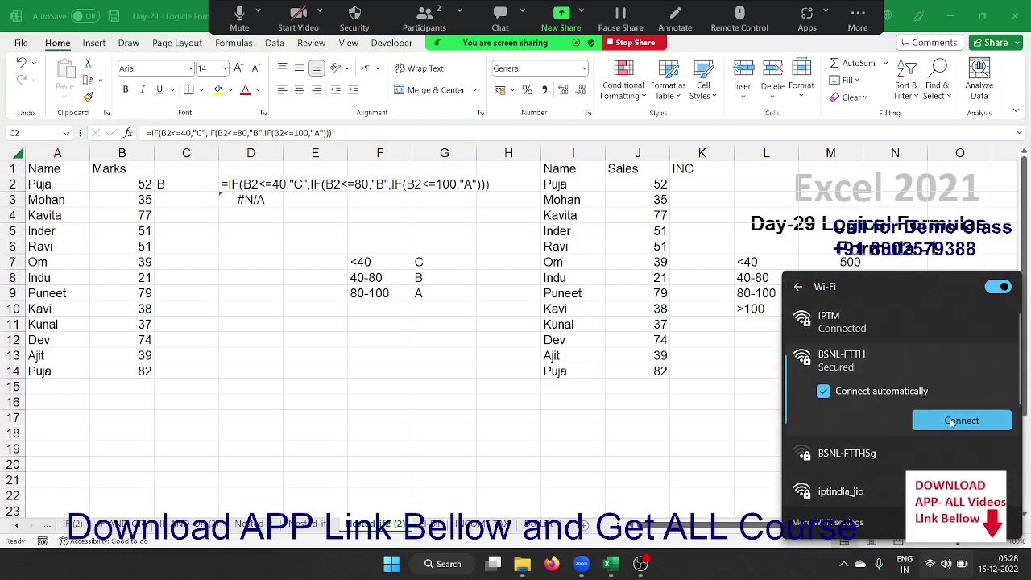
pyautogui.click(953, 423)
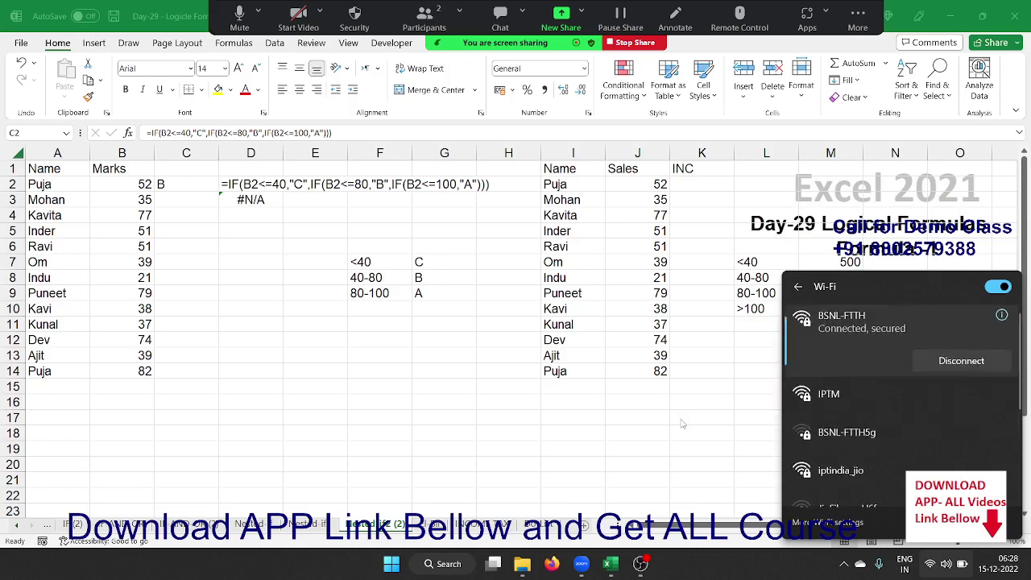
pyautogui.click(665, 433)
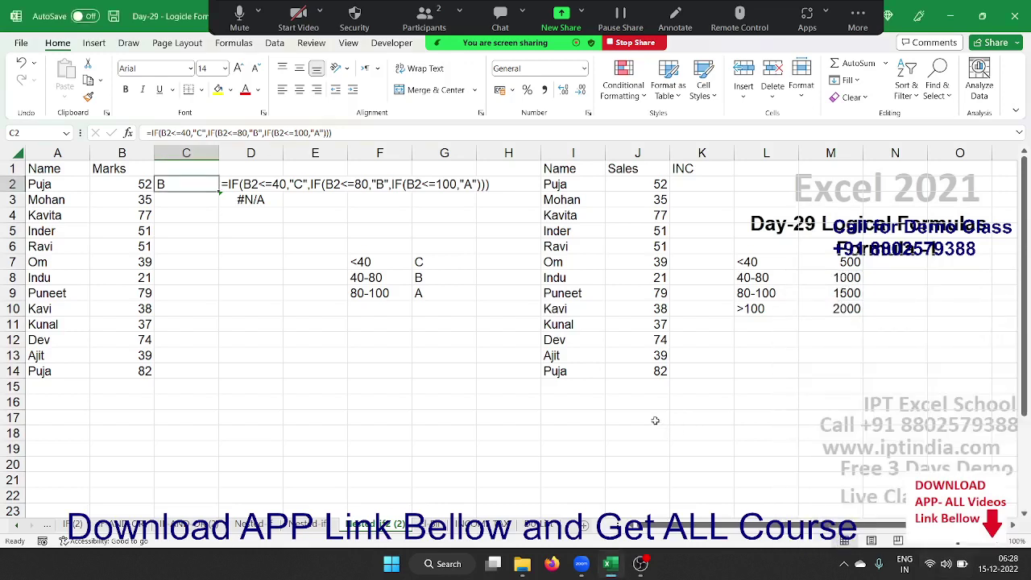
pyautogui.doubleClick(176, 185)
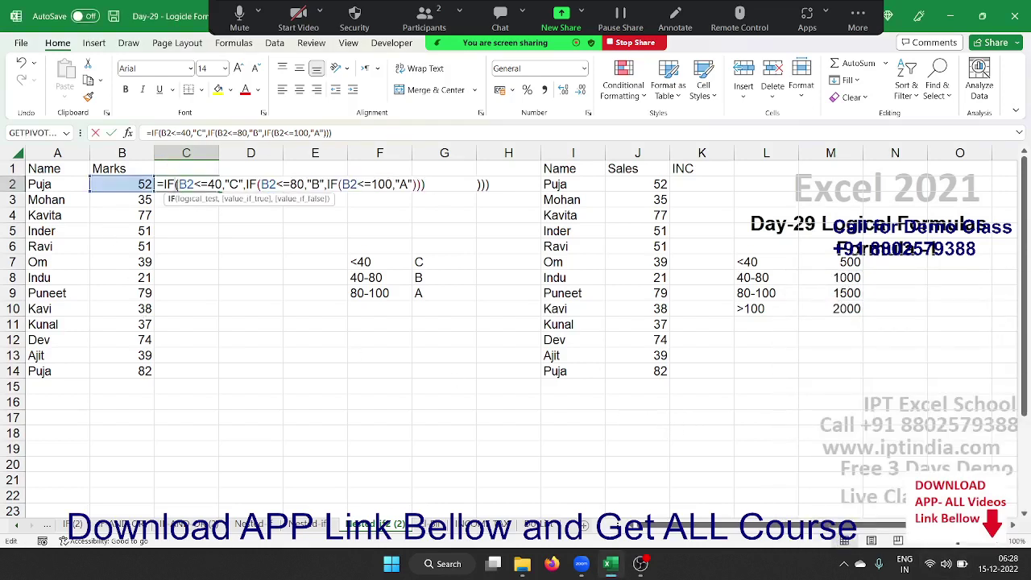
pyautogui.press('Escape')
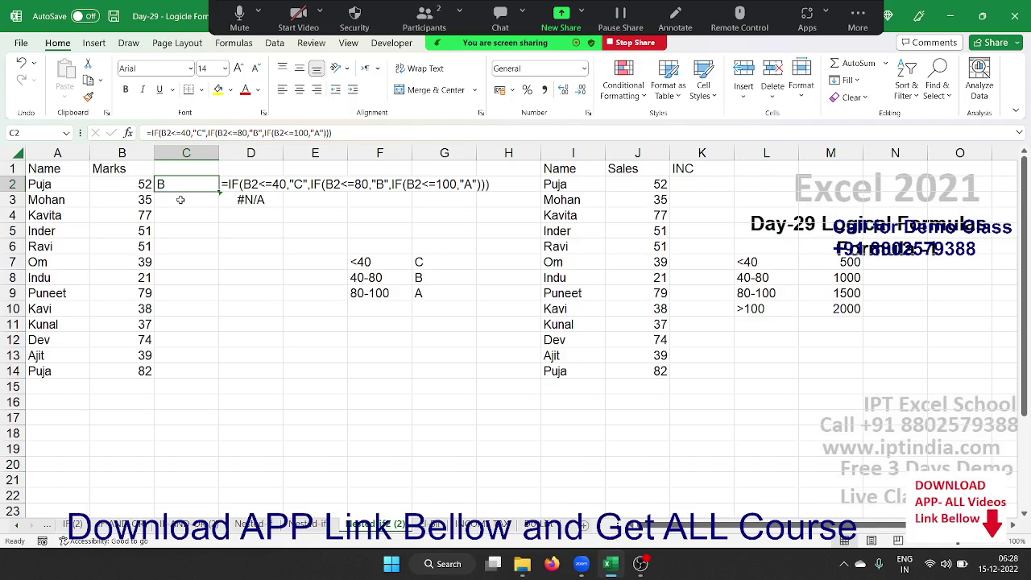
# Enter =IFS(B3<=40,"C",B3<=80,"B",B3<=100,"A") in C3
pyautogui.click(180, 200)
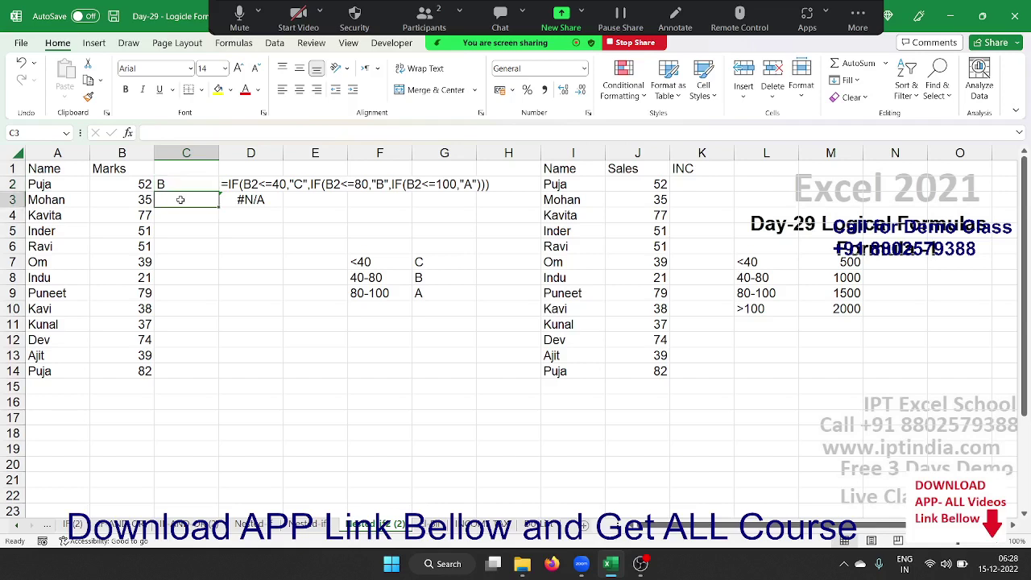
pyautogui.write('=')
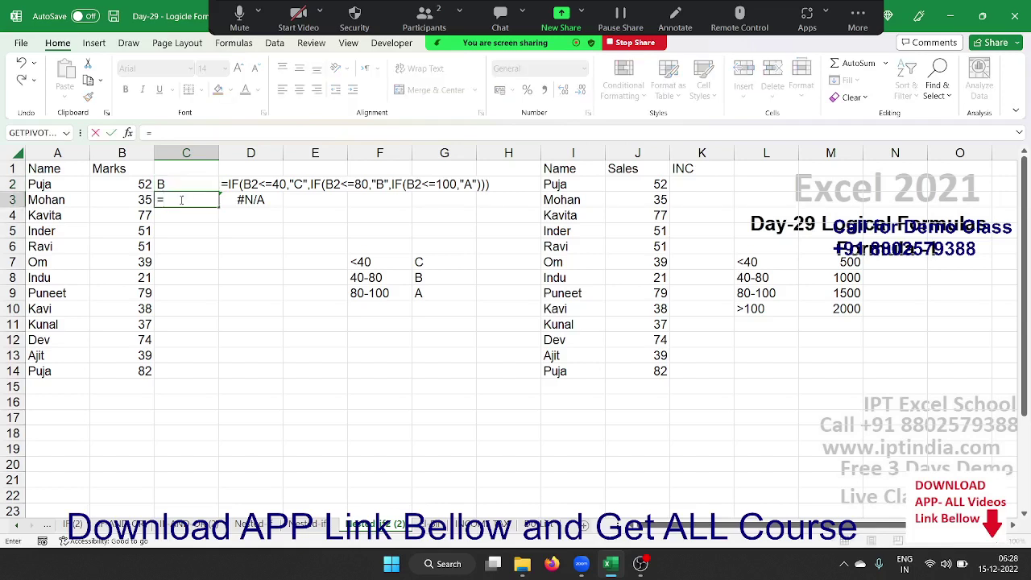
pyautogui.write('ifs')
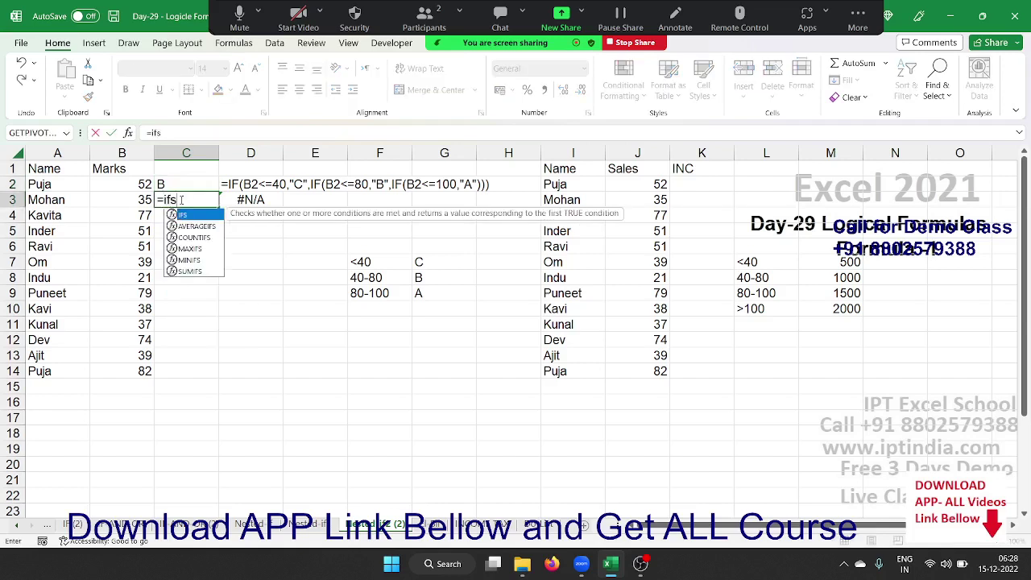
pyautogui.press('Tab')
pyautogui.click(122, 200)
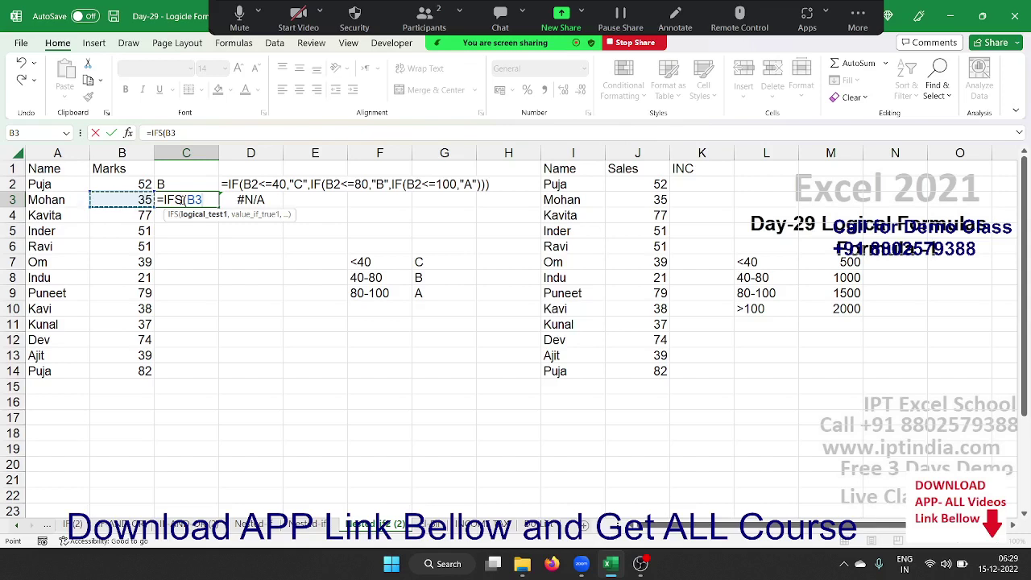
pyautogui.write('<')
pyautogui.write('=40,')
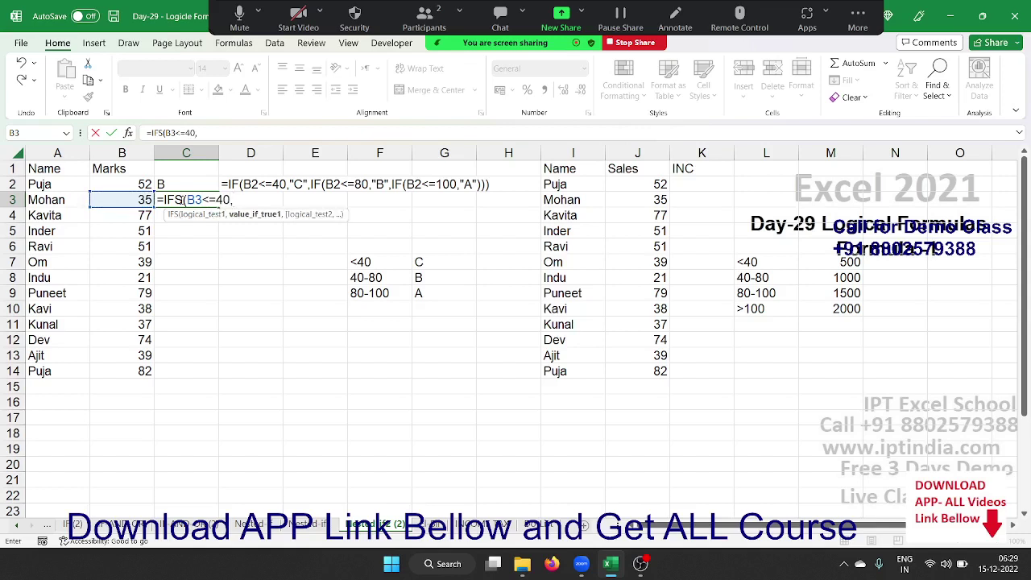
pyautogui.write('"')
pyautogui.write('C')
pyautogui.write('",')
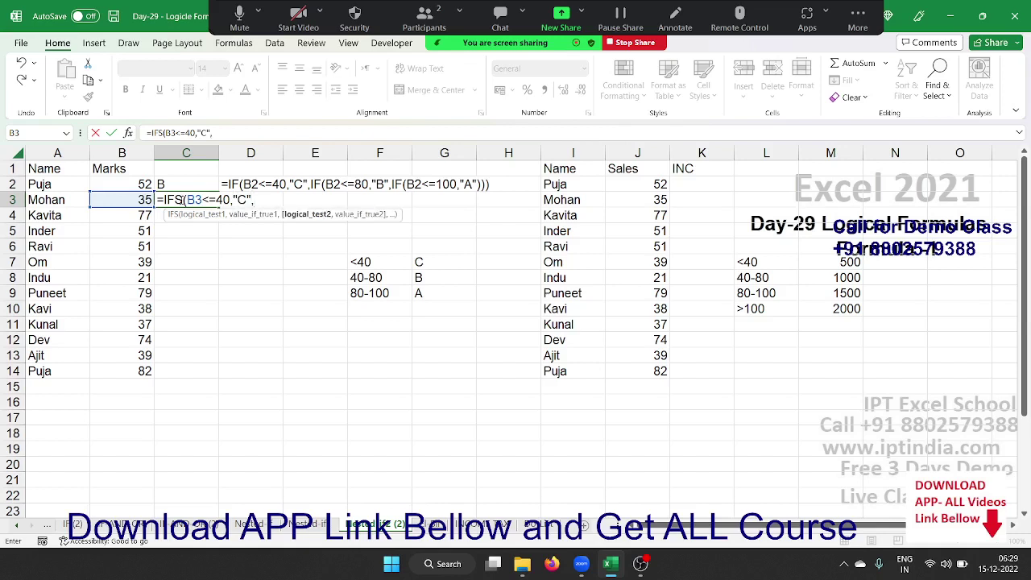
pyautogui.write('B')
pyautogui.press('BackSpace')
pyautogui.click(121, 200)
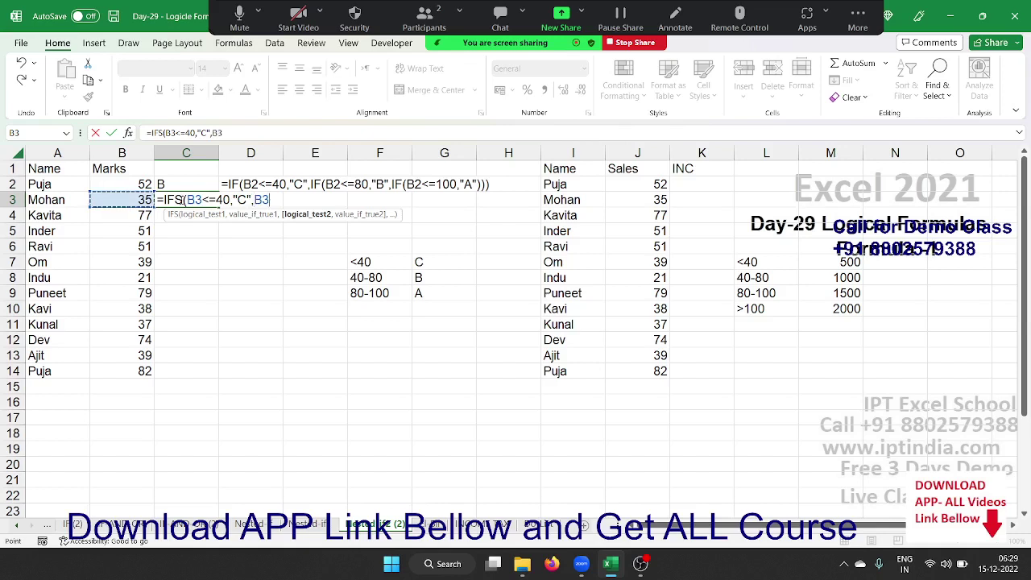
pyautogui.write('<=')
pyautogui.write('80,"')
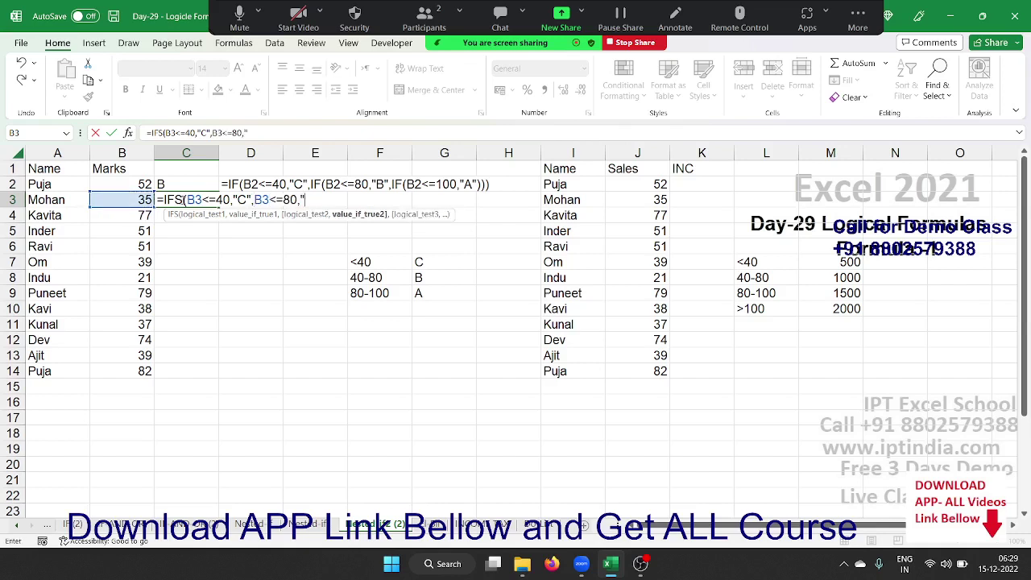
pyautogui.write('B"')
pyautogui.write(',')
pyautogui.click(121, 199)
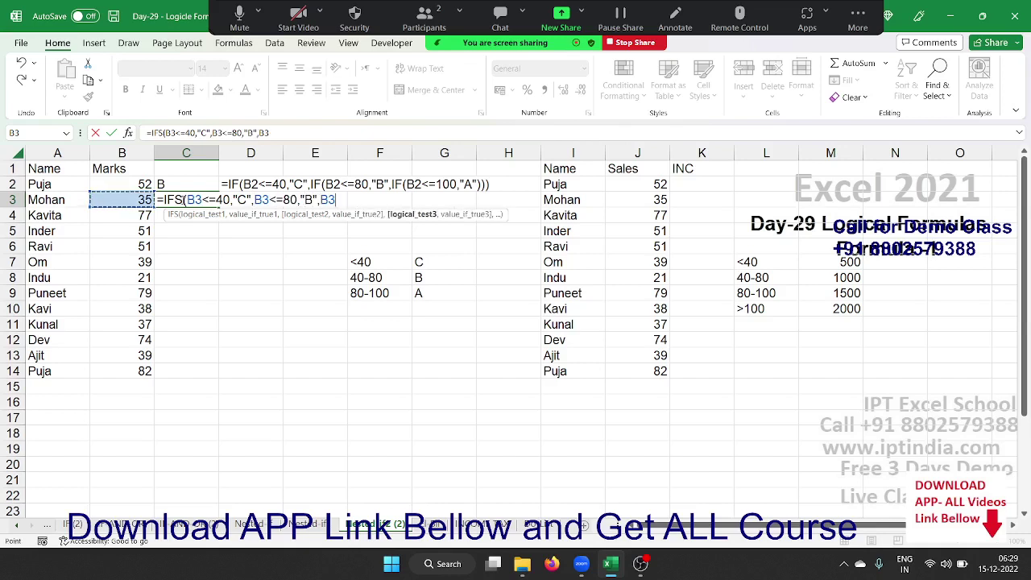
pyautogui.write('<')
pyautogui.write('=100')
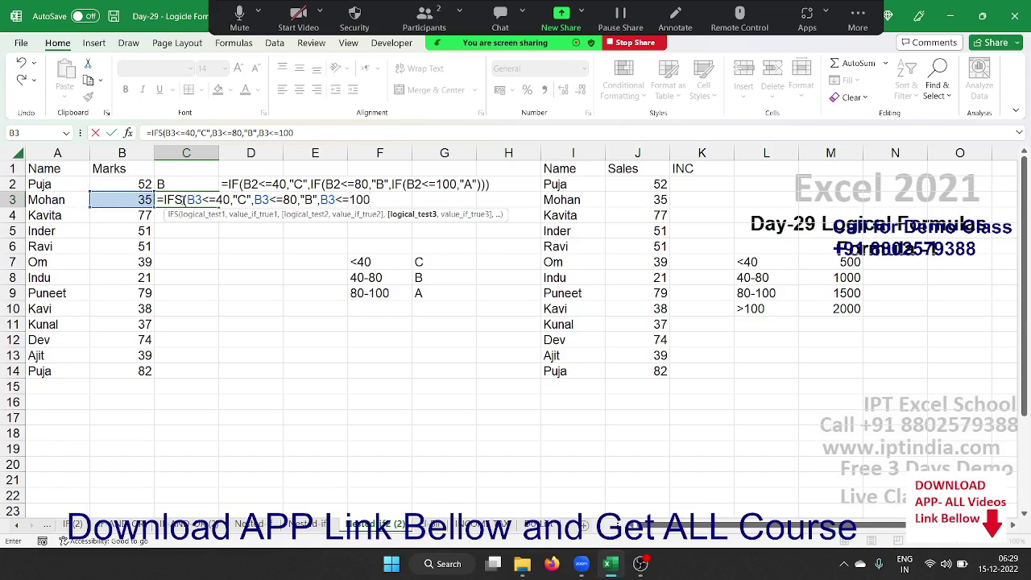
pyautogui.write(',"A"')
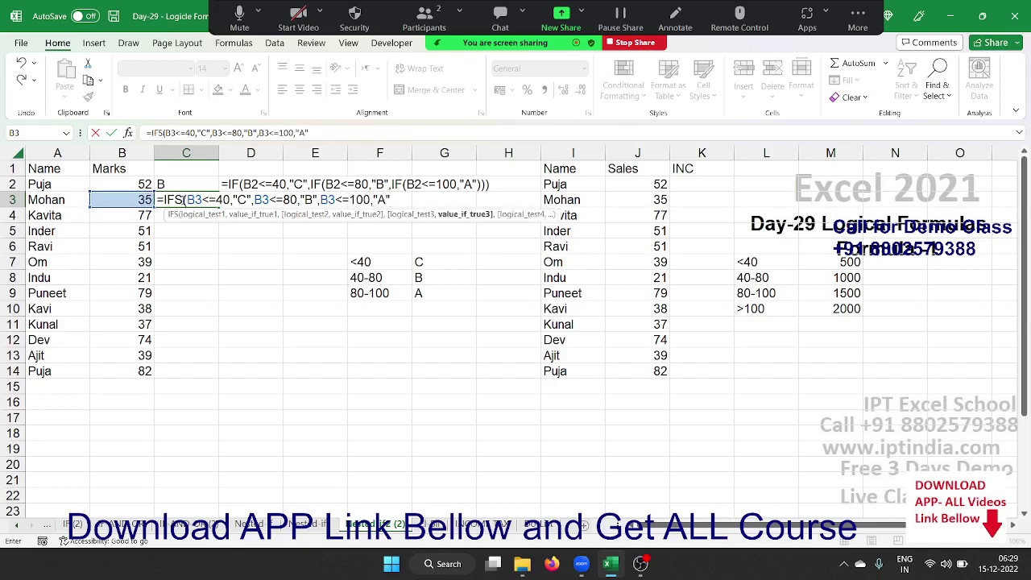
pyautogui.press('Return')
# Compare the IFS formula text in D3 with the nested IF text in D2
pyautogui.press('Up')
pyautogui.press('Right')
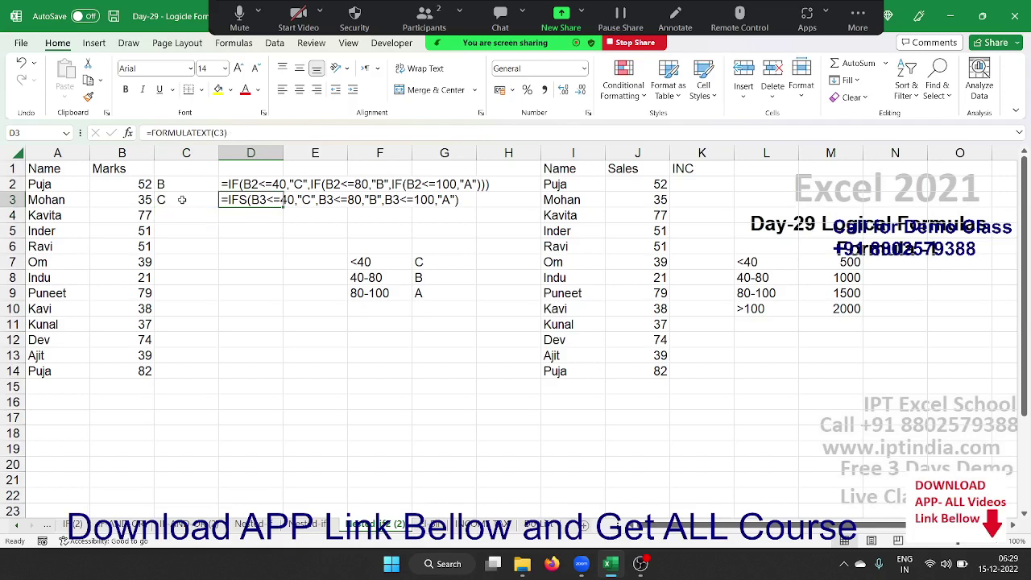
pyautogui.press('Up')
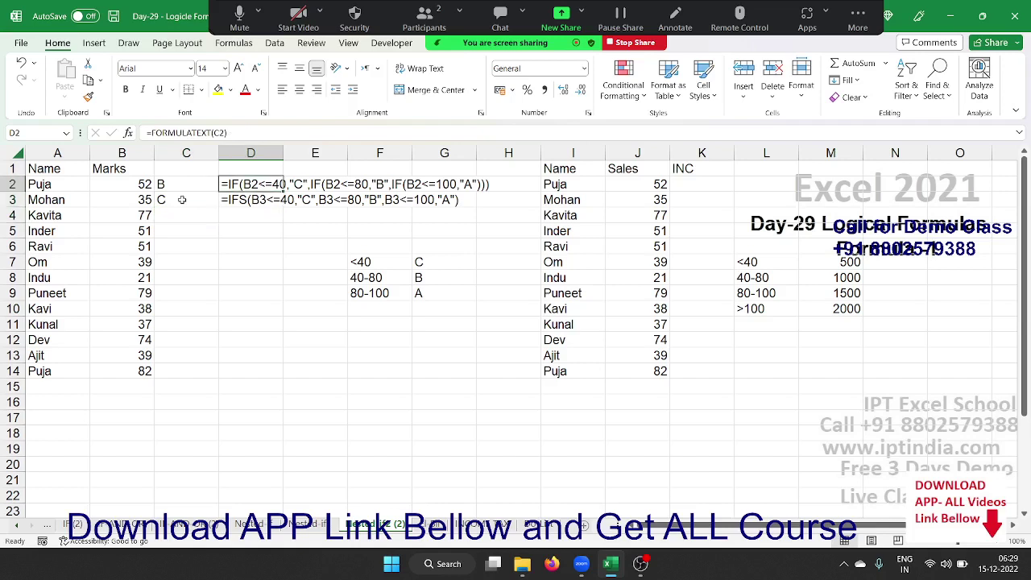
pyautogui.press('Down')
pyautogui.press('Up')
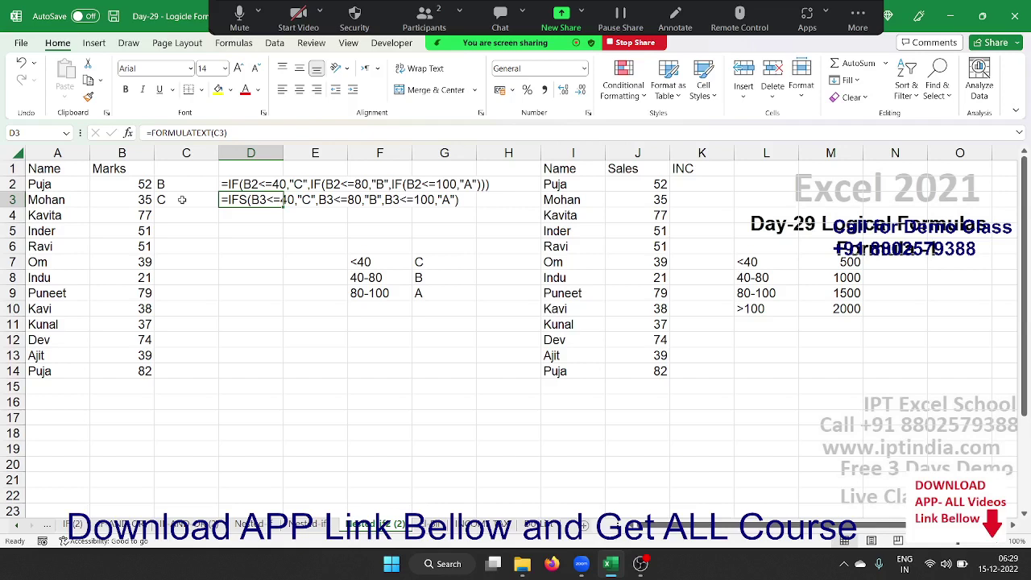
# Fill C3's IFS formula down to C14, then select K2 under INC
pyautogui.click(182, 200)
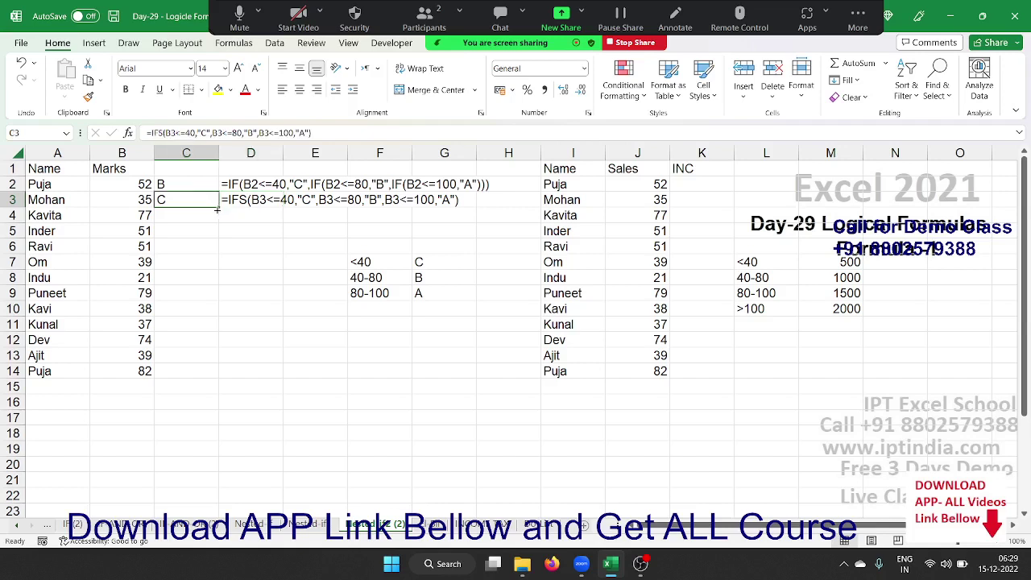
pyautogui.doubleClick(217, 209)
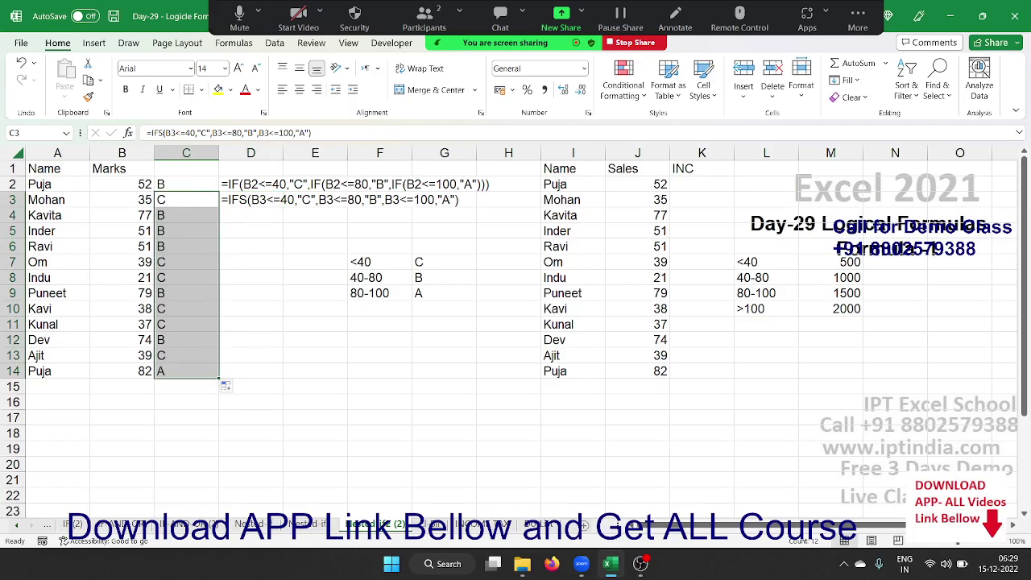
pyautogui.click(713, 182)
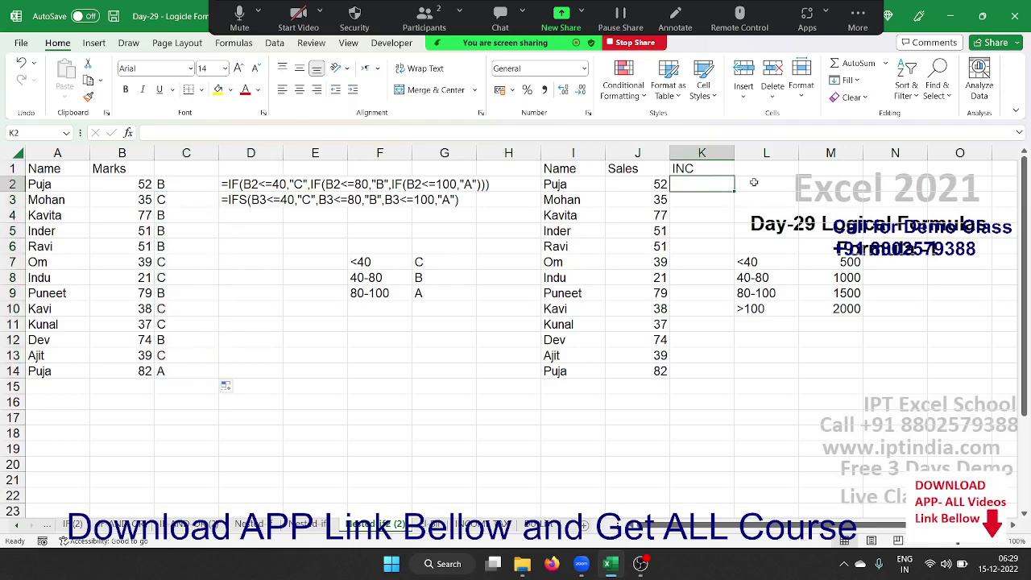
# Enter =IFS(J2<=40,500,J2<=80,1000,J2<=100,1500,J2>100,2000) in K2
pyautogui.write('=if')
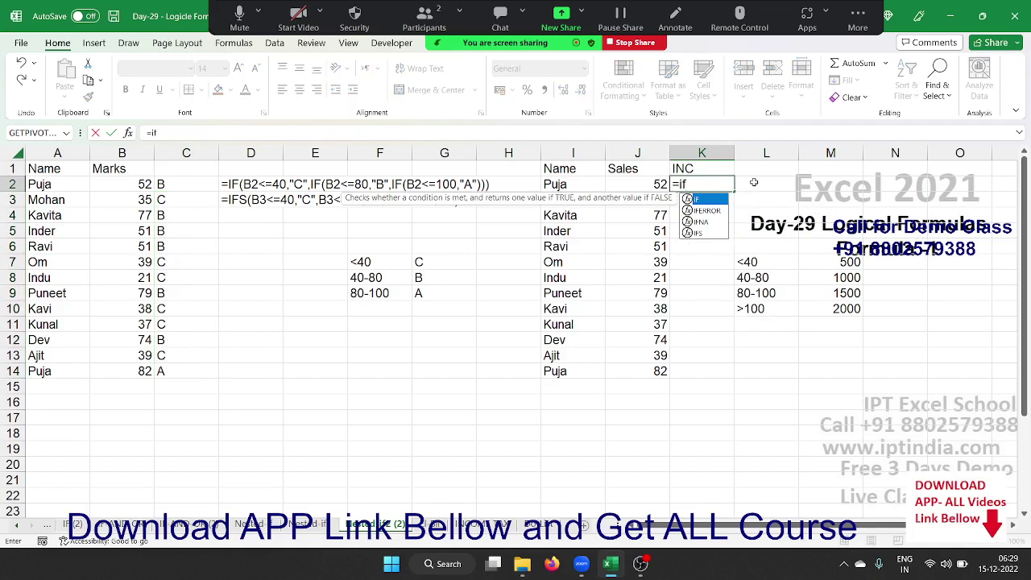
pyautogui.press('Down')
pyautogui.press('Down')
pyautogui.press('Down')
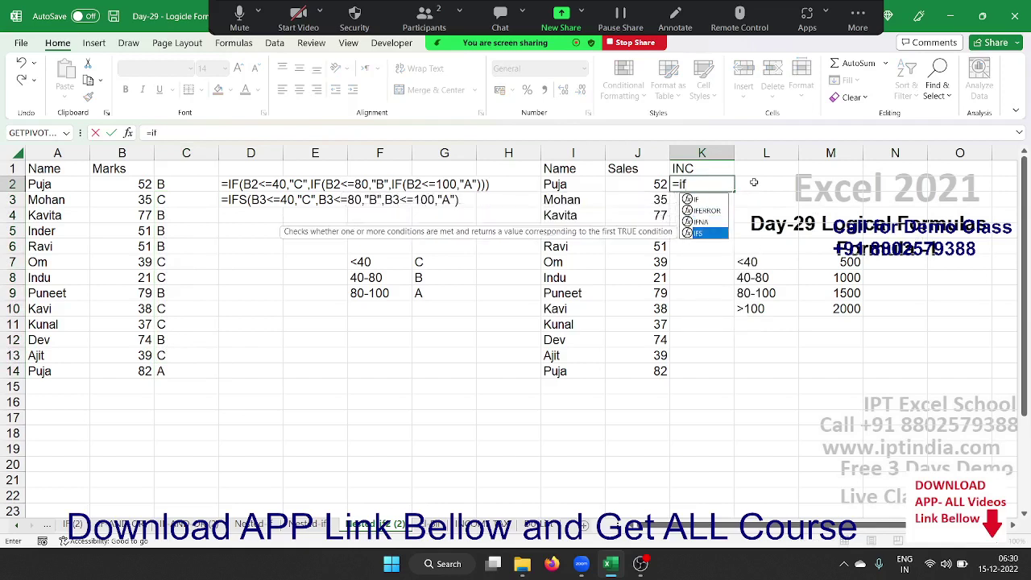
pyautogui.press('Tab')
pyautogui.press('Left')
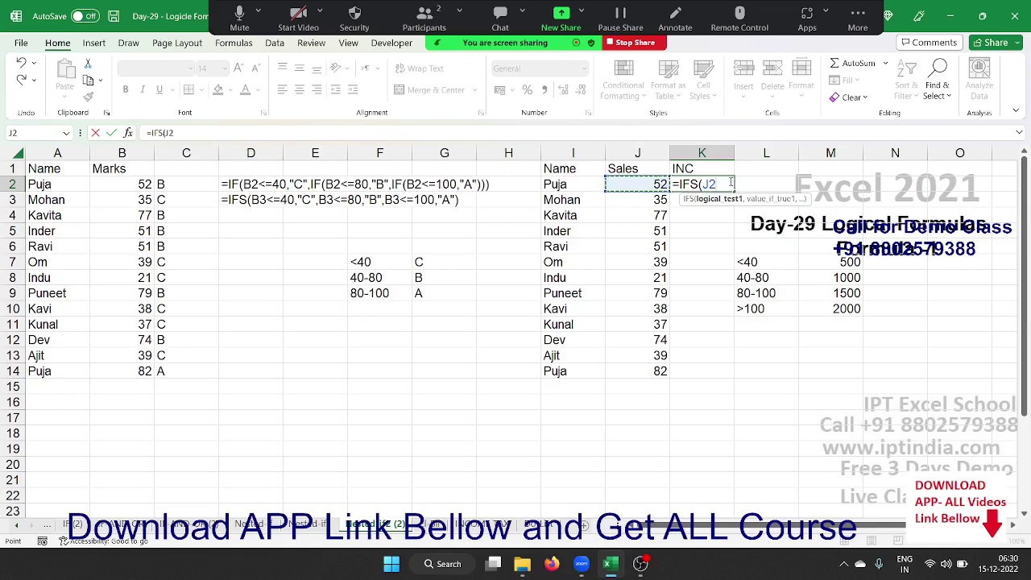
pyautogui.write('<=')
pyautogui.write('40,50')
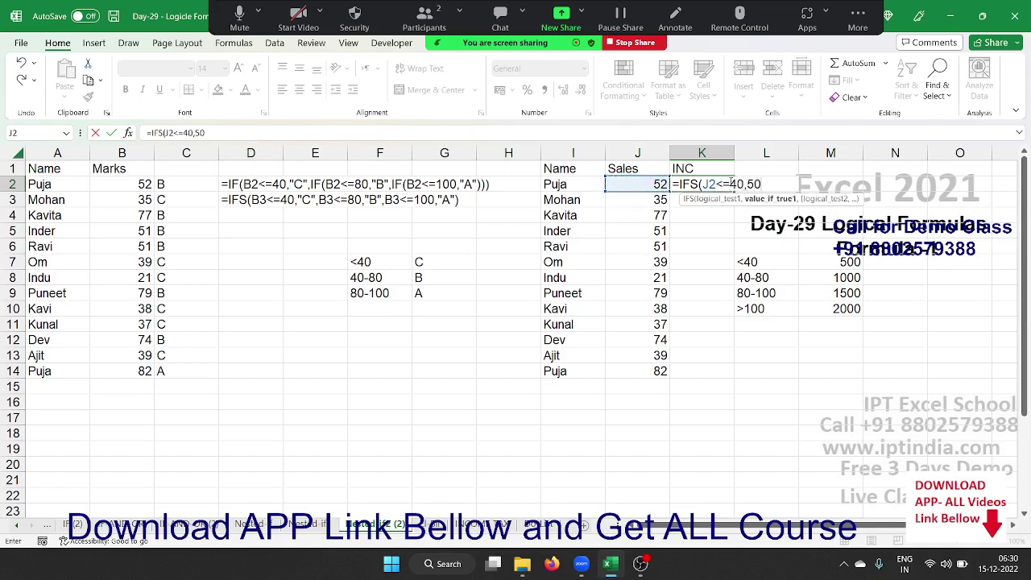
pyautogui.write('0,')
pyautogui.press('Left')
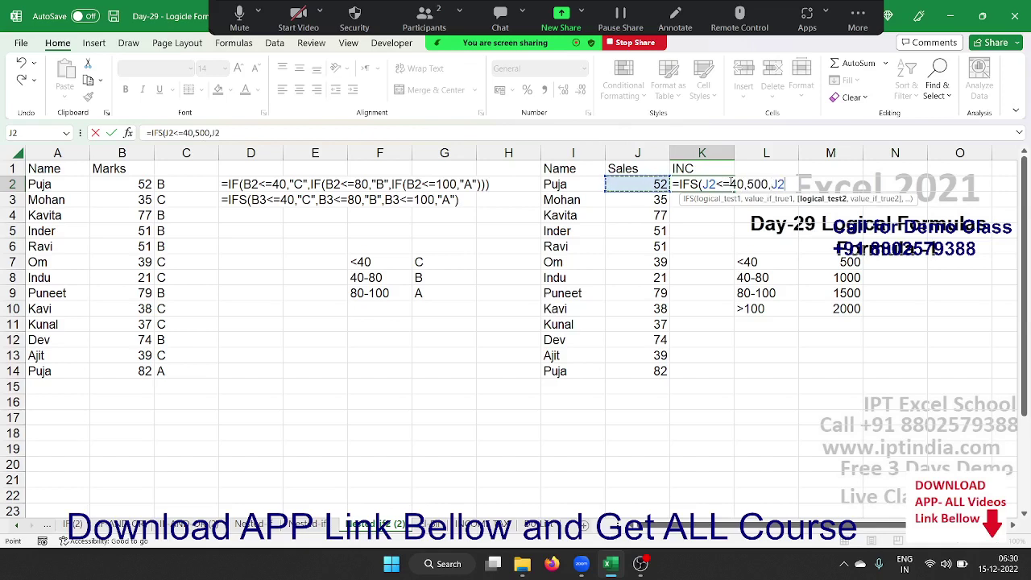
pyautogui.write('<=')
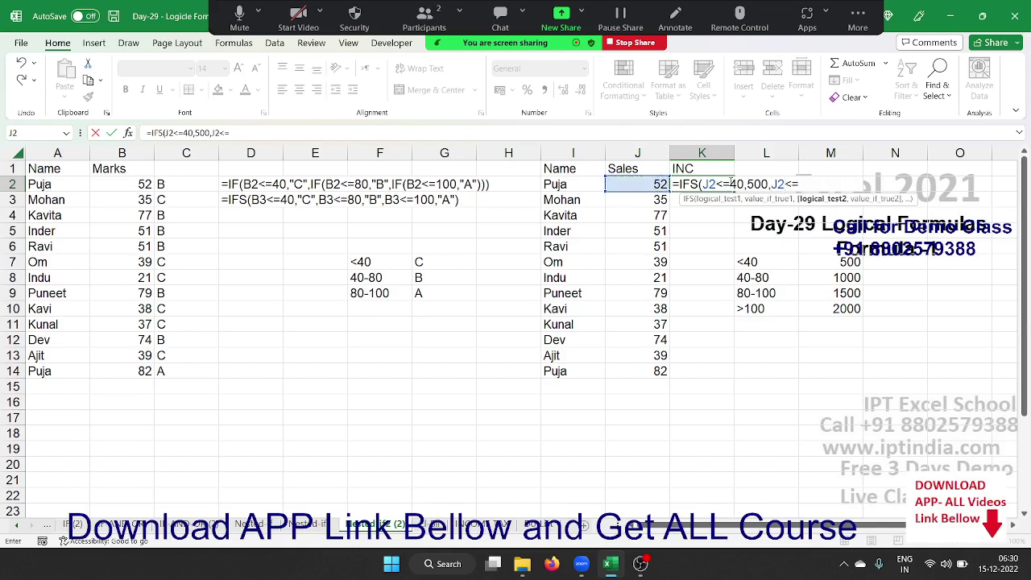
pyautogui.write('80,')
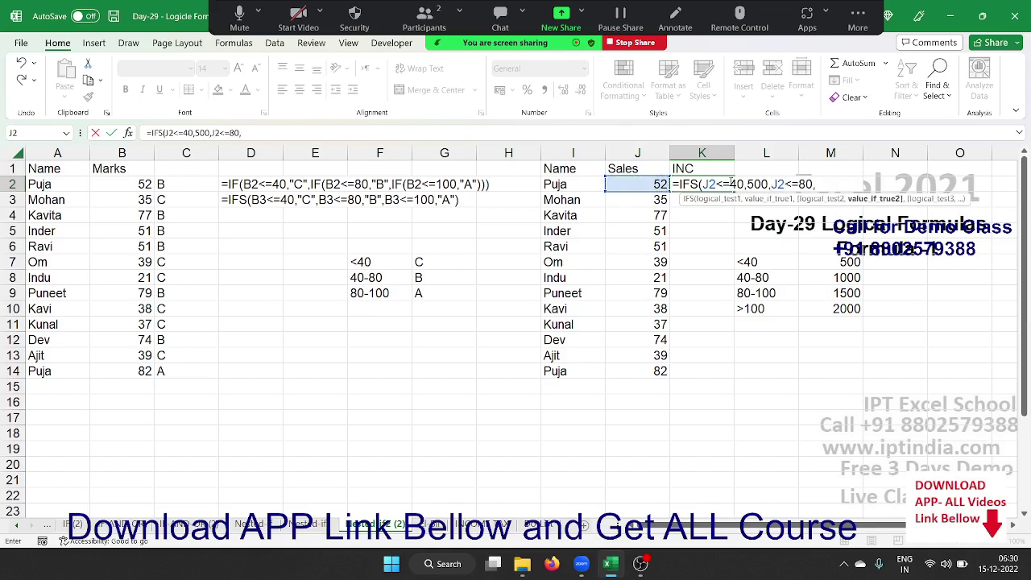
pyautogui.write('1000,')
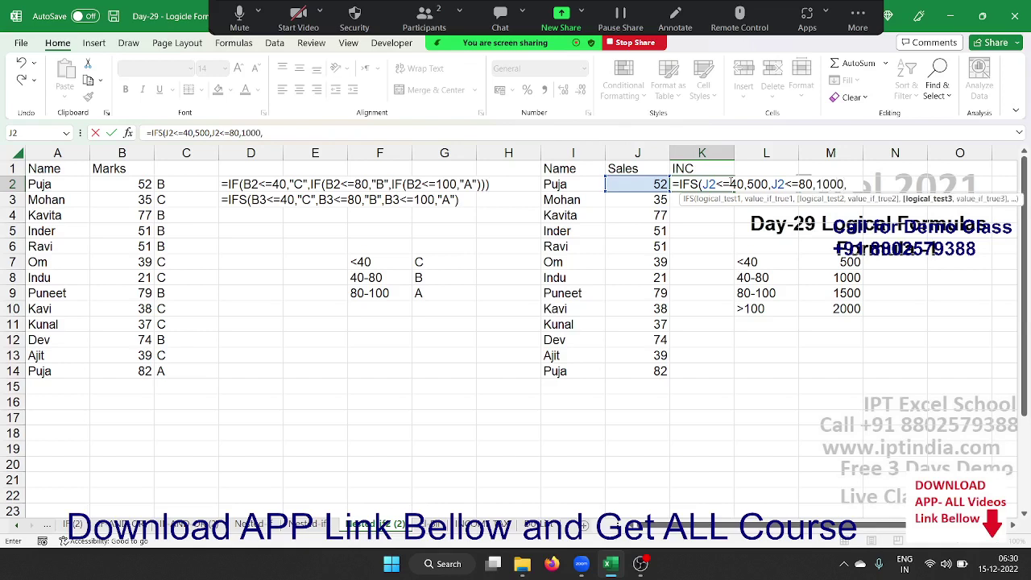
pyautogui.press('Left')
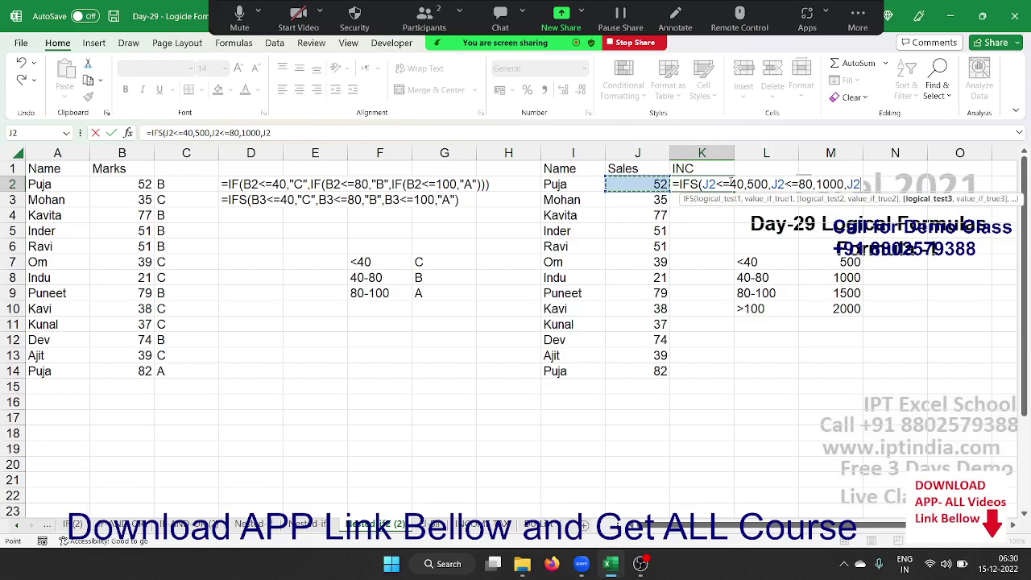
pyautogui.write('<=')
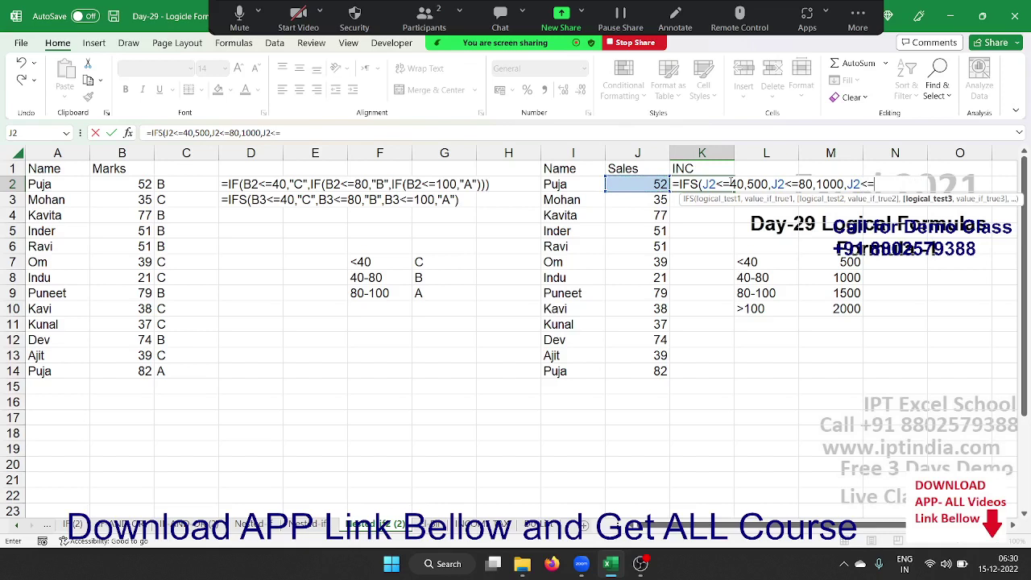
pyautogui.write('100,')
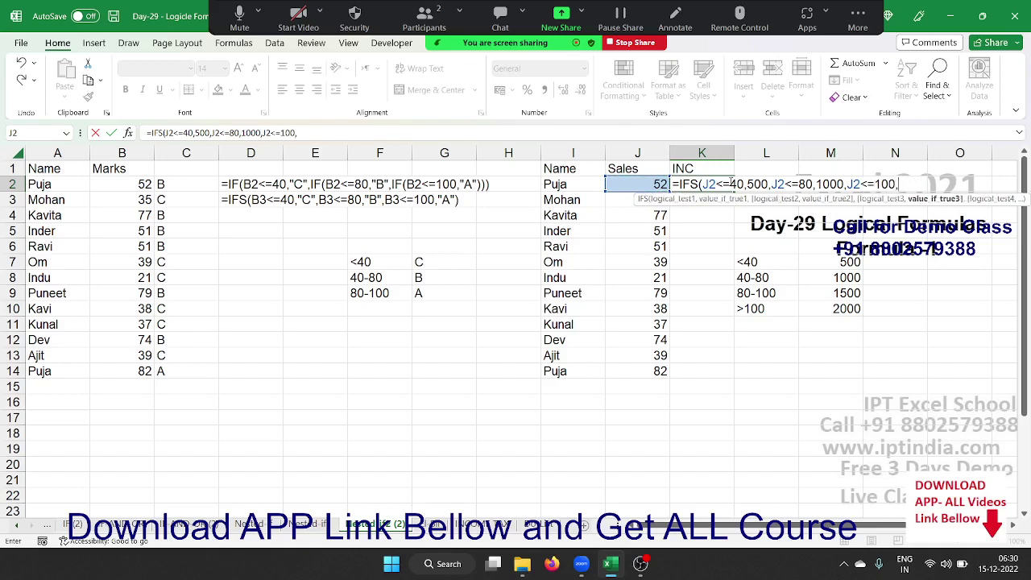
pyautogui.write('1500')
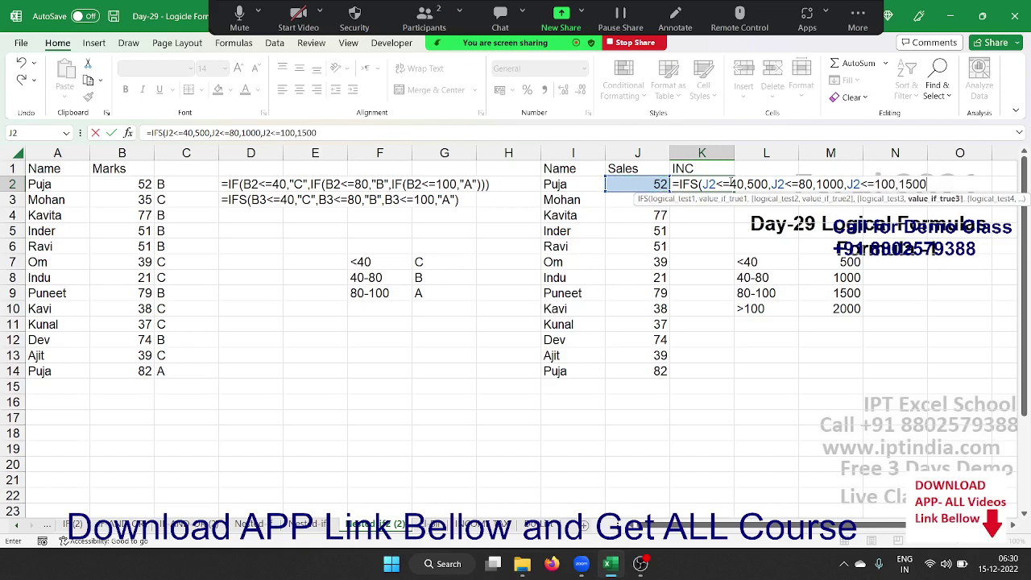
pyautogui.write(',J2>')
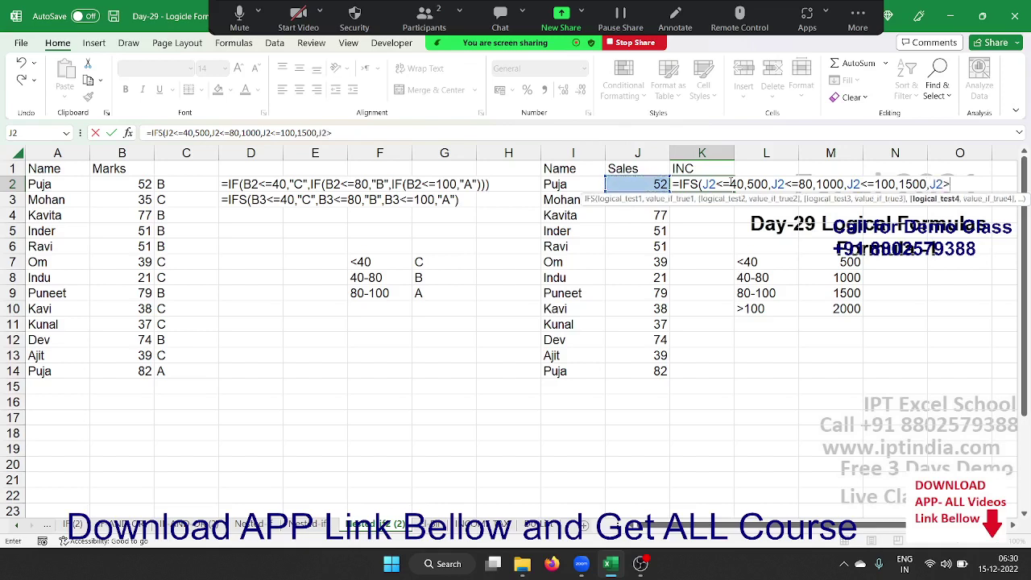
pyautogui.write('100,')
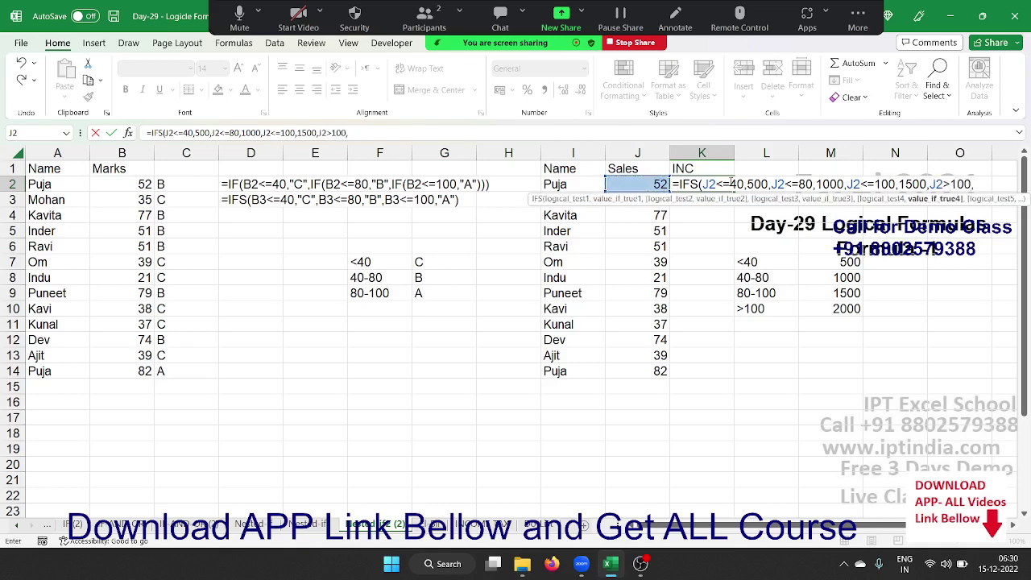
pyautogui.write('1')
pyautogui.press('BackSpace')
pyautogui.write('2')
pyautogui.write('000')
pyautogui.press('Return')
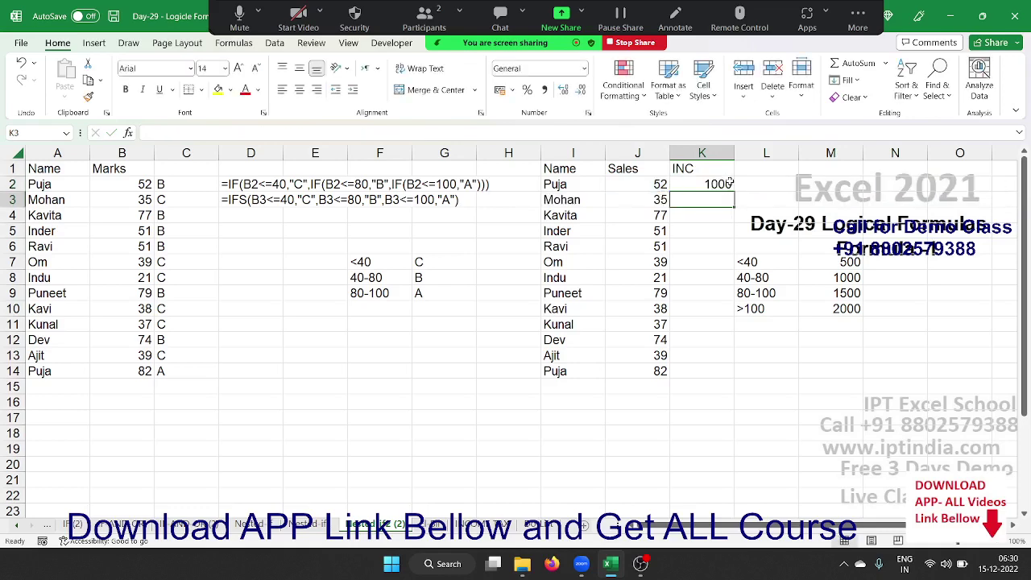
# Fill K2's incentive formula down through K14 and deselect the range
pyautogui.click(729, 183)
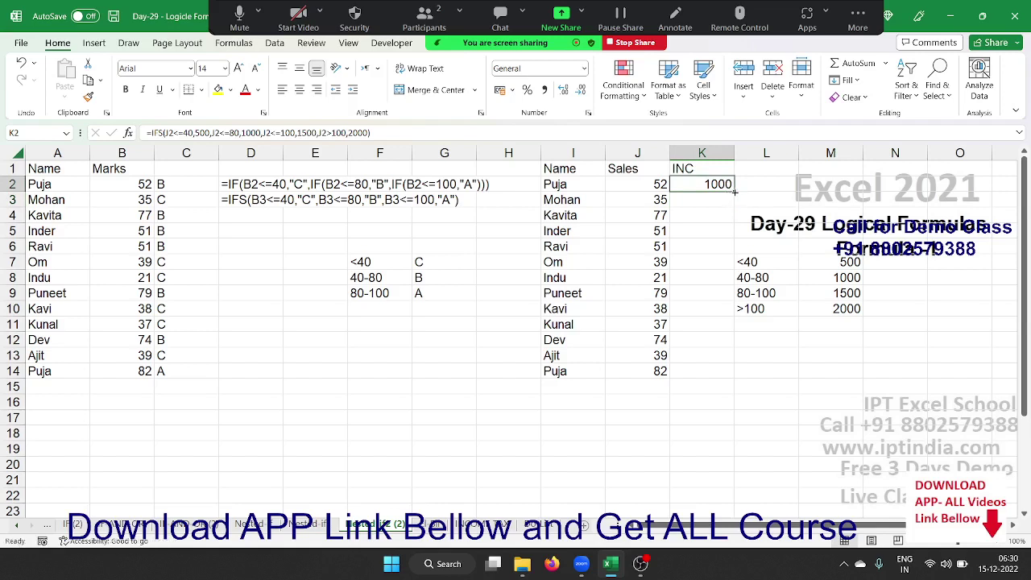
pyautogui.moveTo(735, 192); pyautogui.dragTo(735, 192)
pyautogui.doubleClick(736, 192)
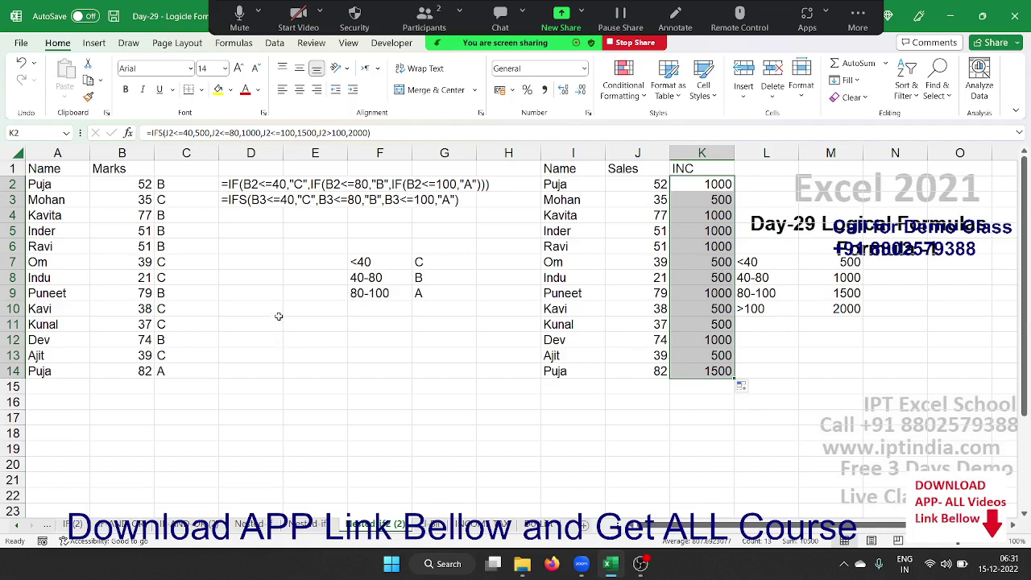
pyautogui.click(627, 266)
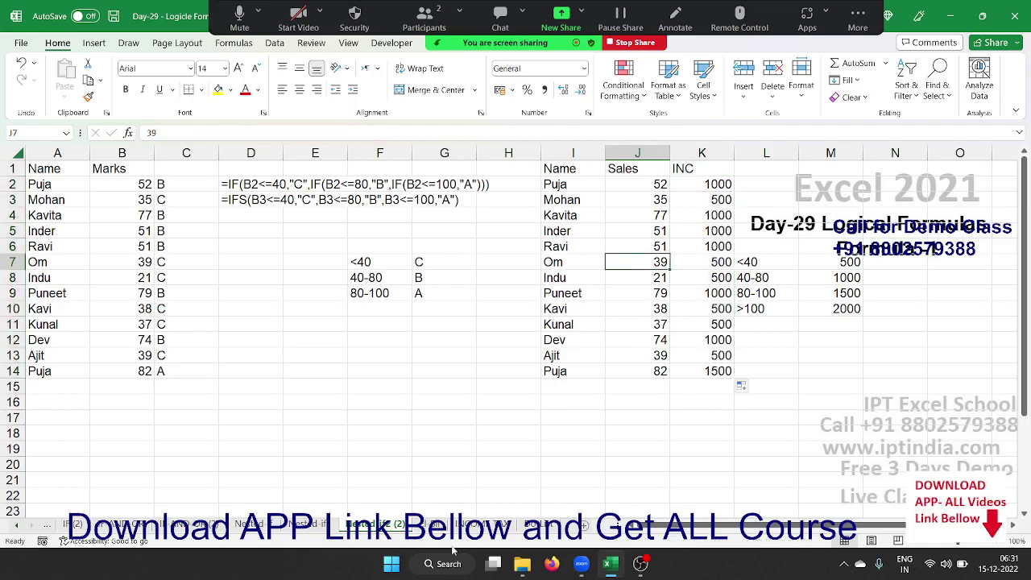
# On the Unit sheet, review the slab rates: 3.25, 4.15, 5.3, 7.63 and 11.45
pyautogui.click(425, 523)
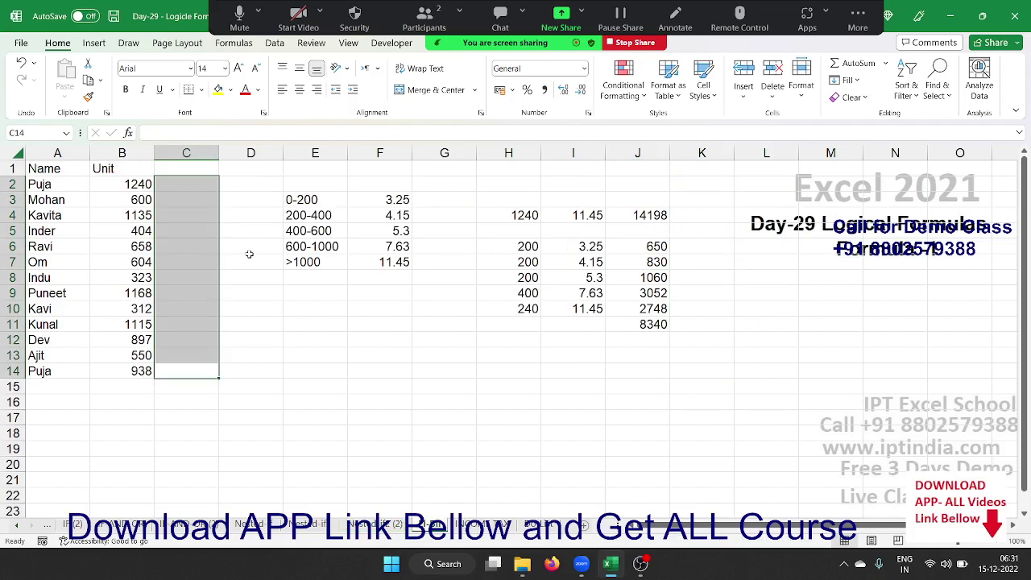
pyautogui.press('Right')
pyautogui.press('Right')
pyautogui.press('Right')
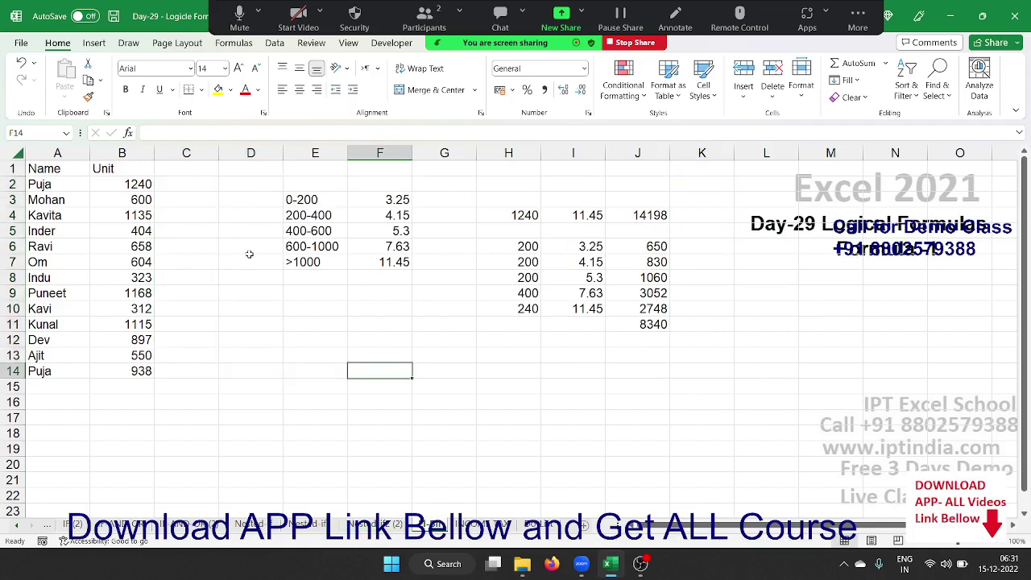
pyautogui.press('Left')
pyautogui.press('Left')
pyautogui.press('Up')
pyautogui.press('Up')
pyautogui.press('Up')
pyautogui.press('Up')
pyautogui.press('Up')
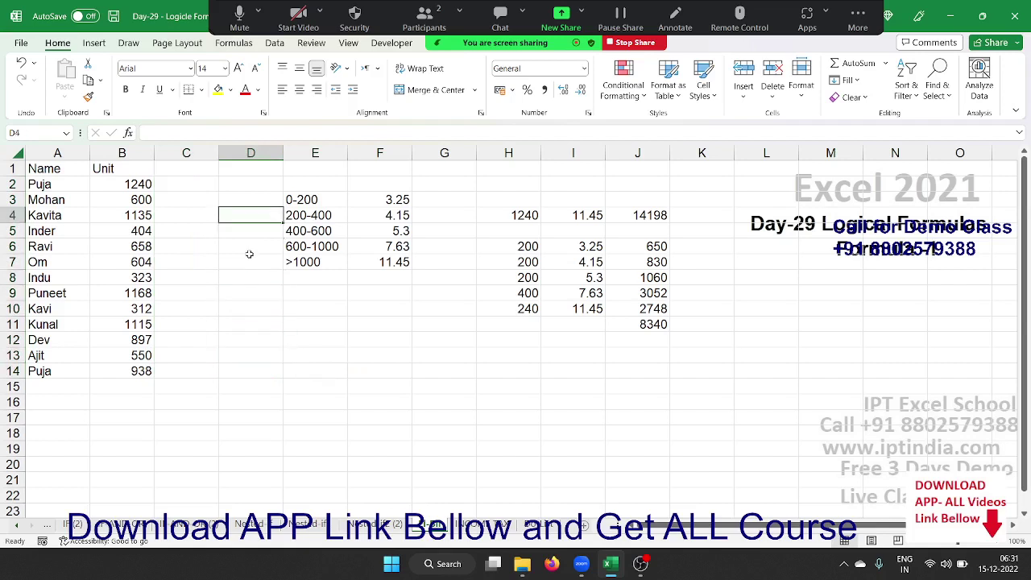
pyautogui.press('Right')
pyautogui.press('Up')
pyautogui.press('Right')
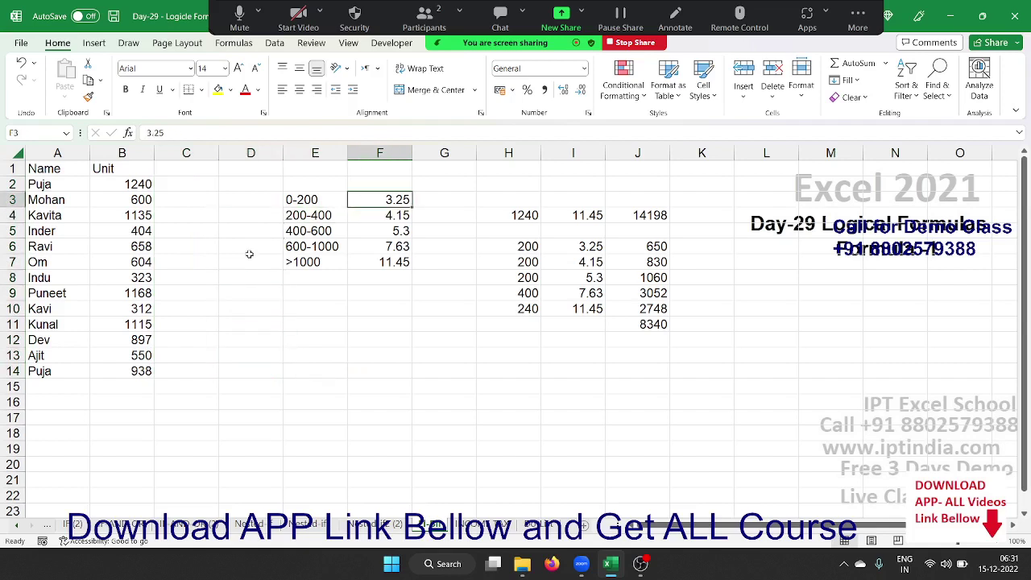
pyautogui.press('Down')
pyautogui.press('Left')
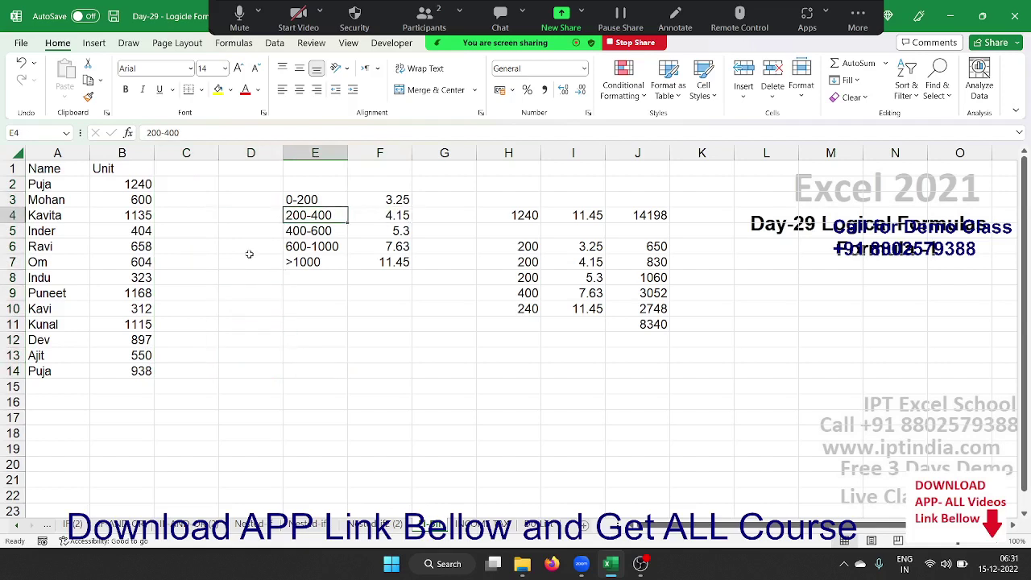
pyautogui.press('Right')
pyautogui.press('Down')
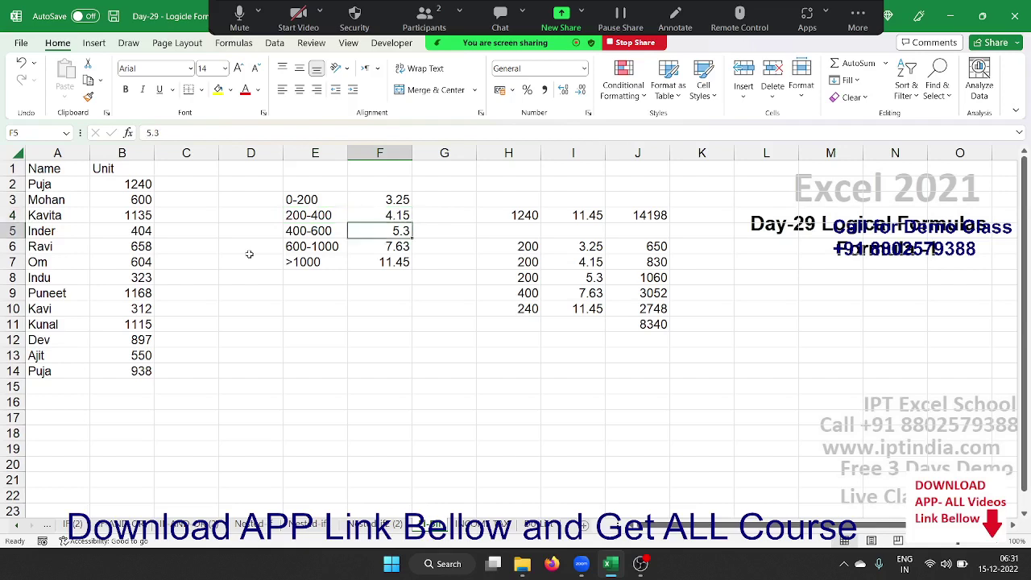
pyautogui.press('Left')
pyautogui.press('Right')
pyautogui.press('Down')
pyautogui.press('Left')
pyautogui.press('Right')
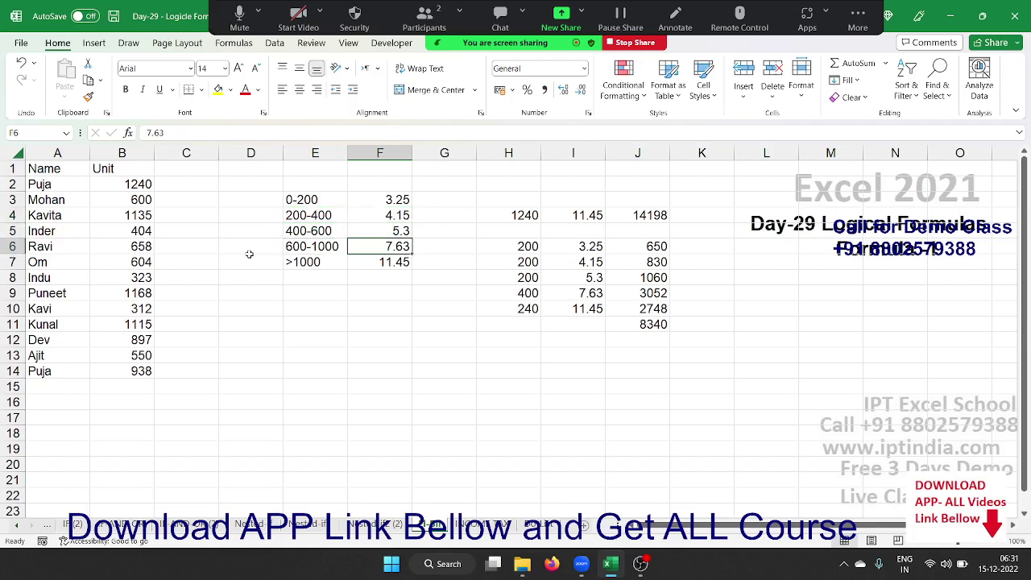
pyautogui.press('Down')
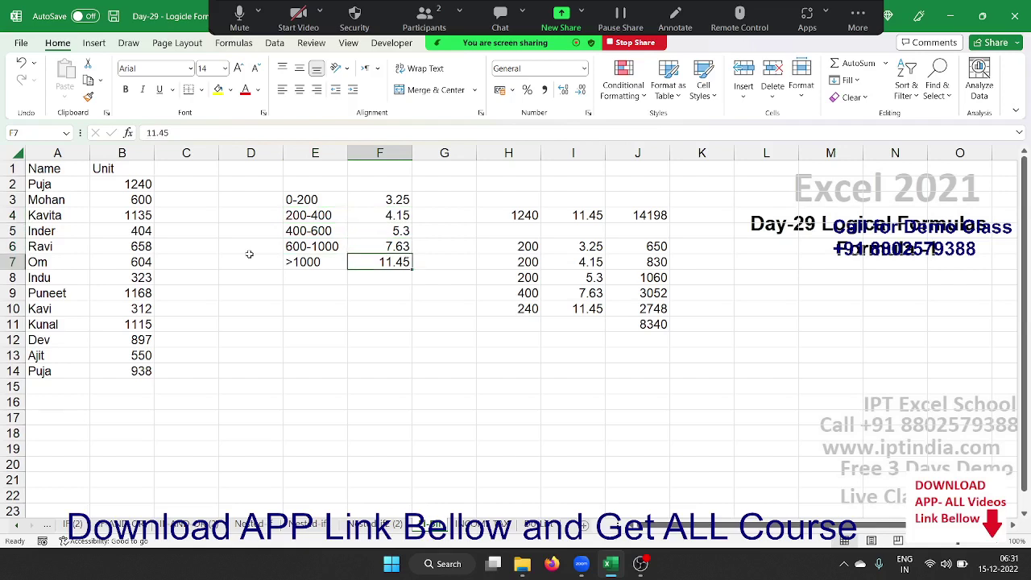
pyautogui.press('Left')
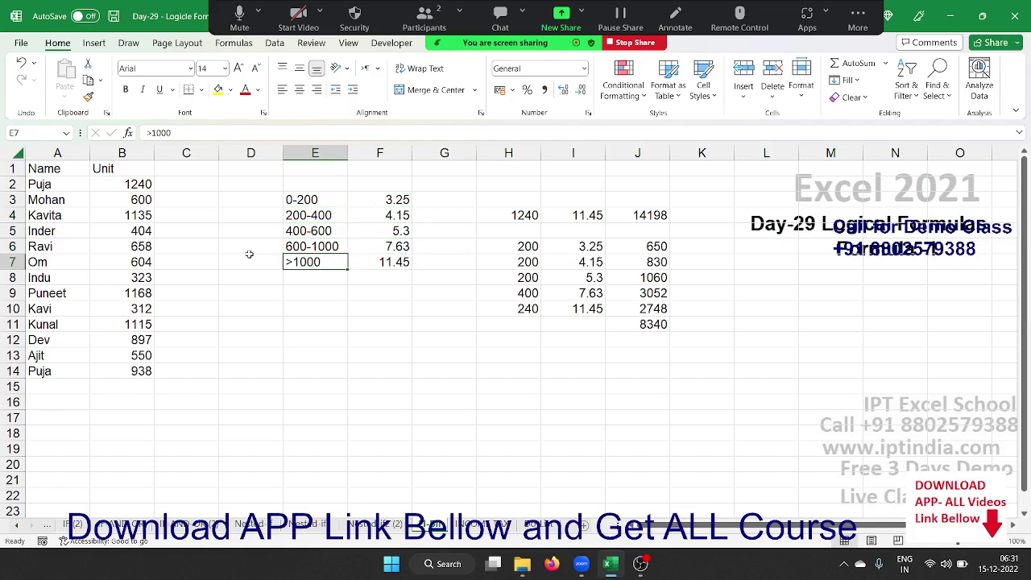
pyautogui.press('Right')
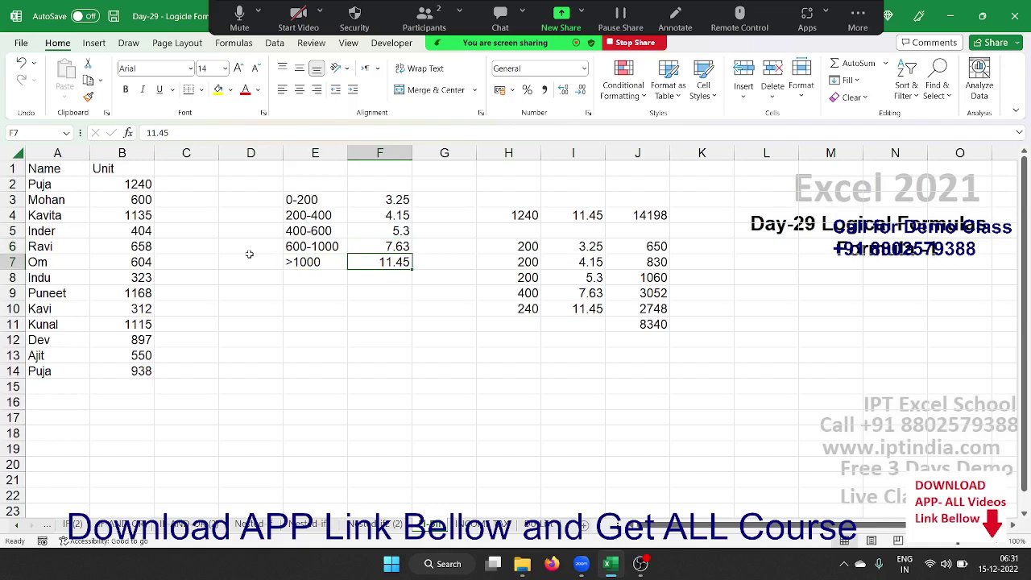
# Inspect the 1240-unit example and clear the 11.45 and 14198 values from I4 and J4
pyautogui.press('Up')
pyautogui.press('Up')
pyautogui.press('Up')
pyautogui.press('Up')
pyautogui.press('Right')
pyautogui.press('Right')
pyautogui.press('Down')
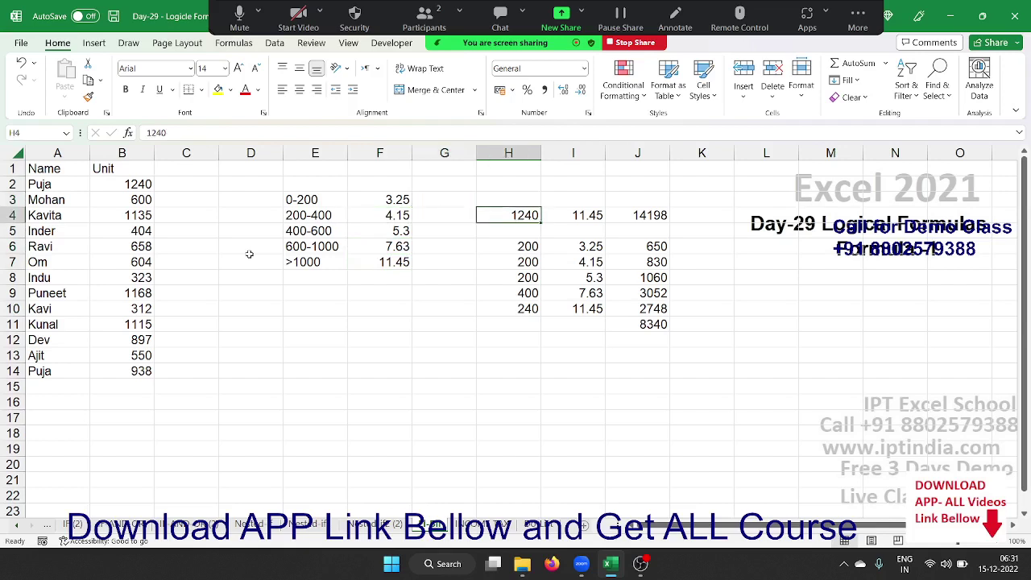
pyautogui.press('Right')
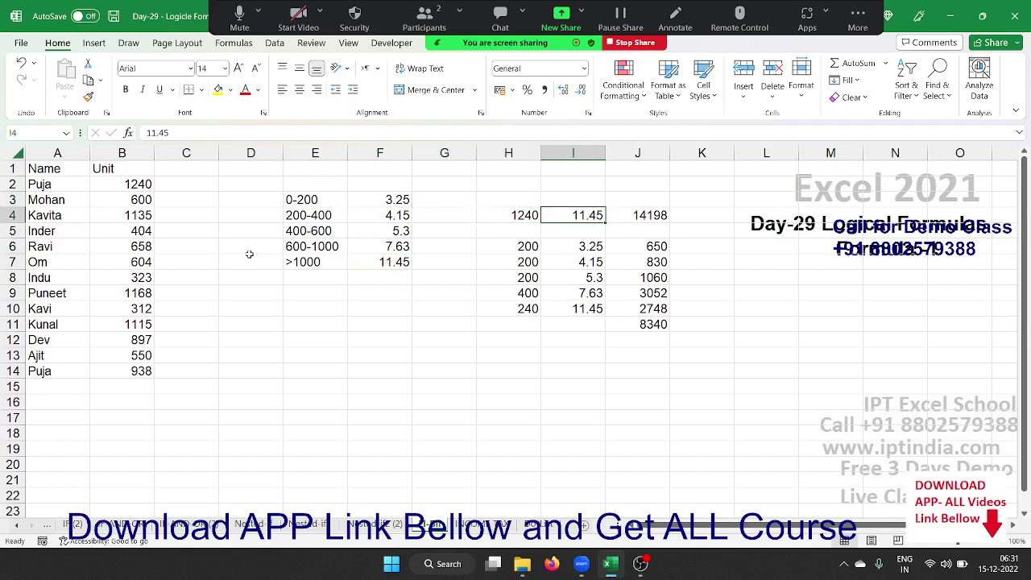
pyautogui.press('Right')
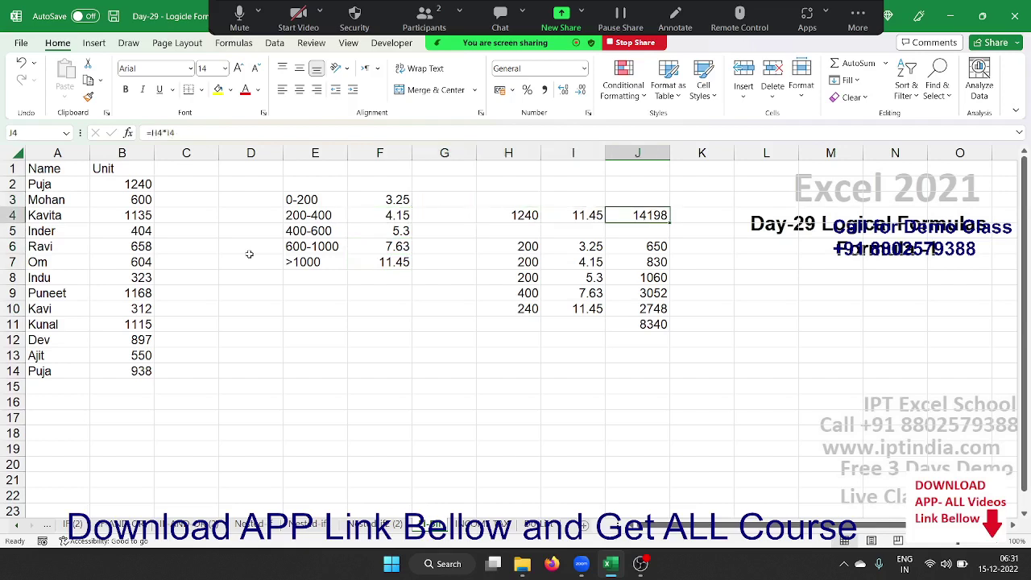
pyautogui.press('Delete')
pyautogui.press('Left')
pyautogui.press('Delete')
# Check the slab charge formulas in column J giving 650, 830, 1060 and the rest
pyautogui.press('Down')
pyautogui.press('Down')
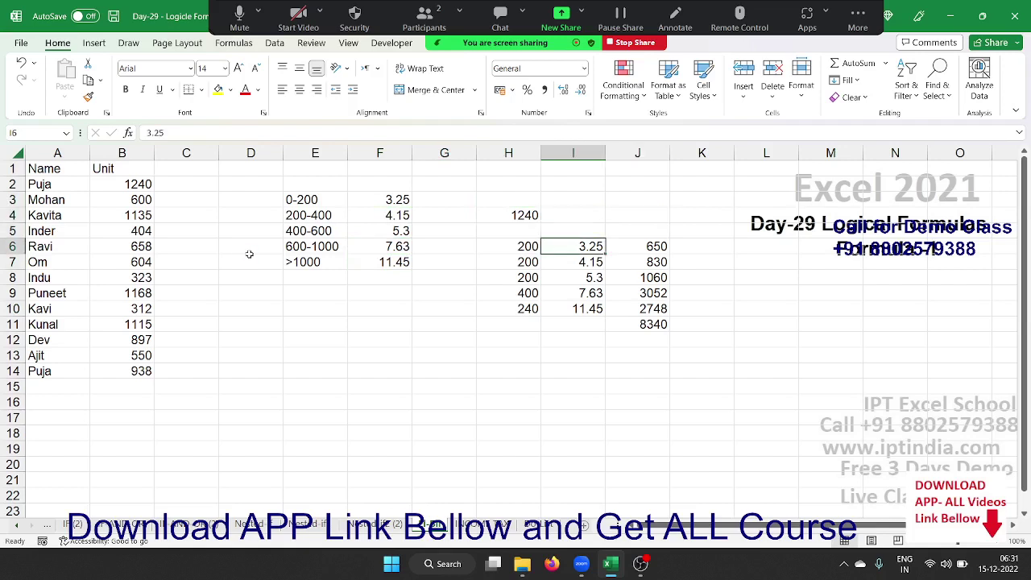
pyautogui.press('Left')
pyautogui.hotkey('shift', 'Right')
pyautogui.hotkey('shift', 'Right')
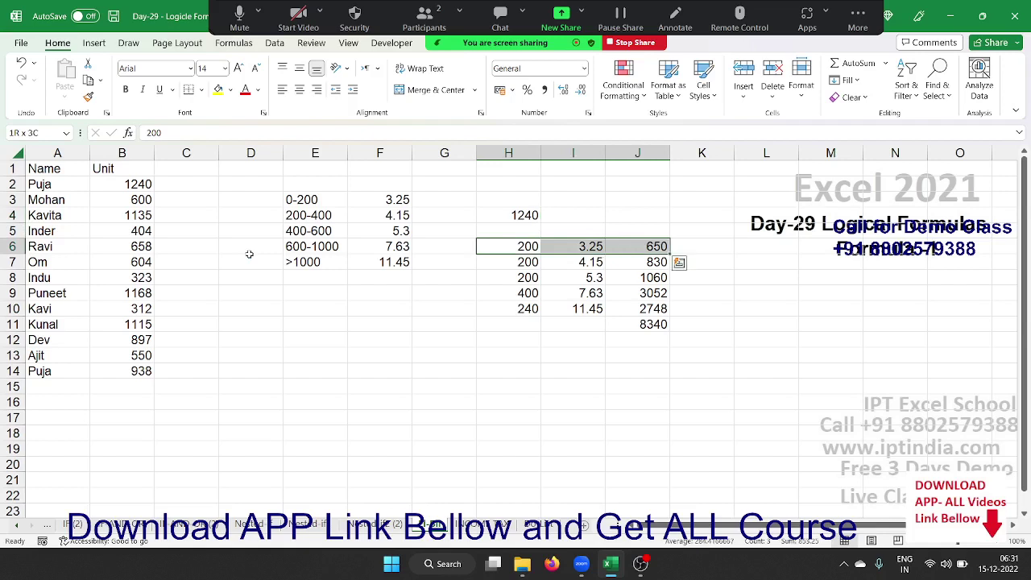
pyautogui.hotkey('shift', 'Left')
pyautogui.hotkey('shift', 'Left')
pyautogui.press('Right')
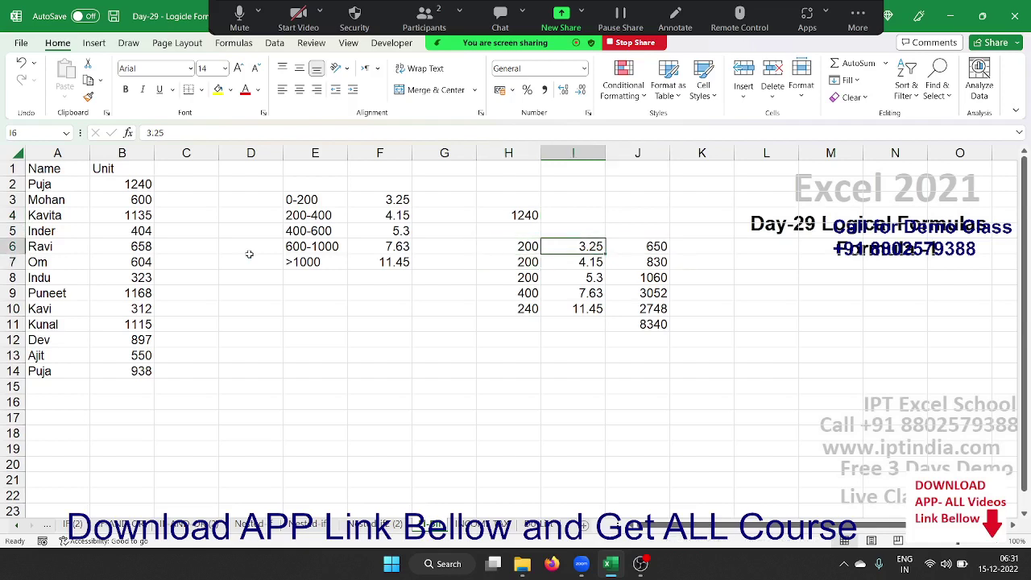
pyautogui.press('Right')
pyautogui.press('Down')
pyautogui.press('Left')
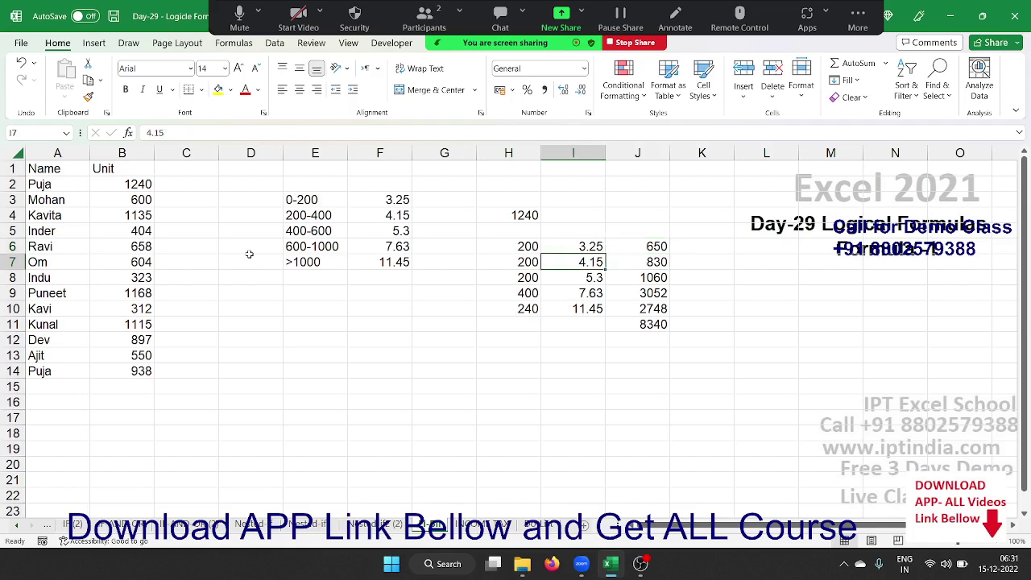
pyautogui.press('Right')
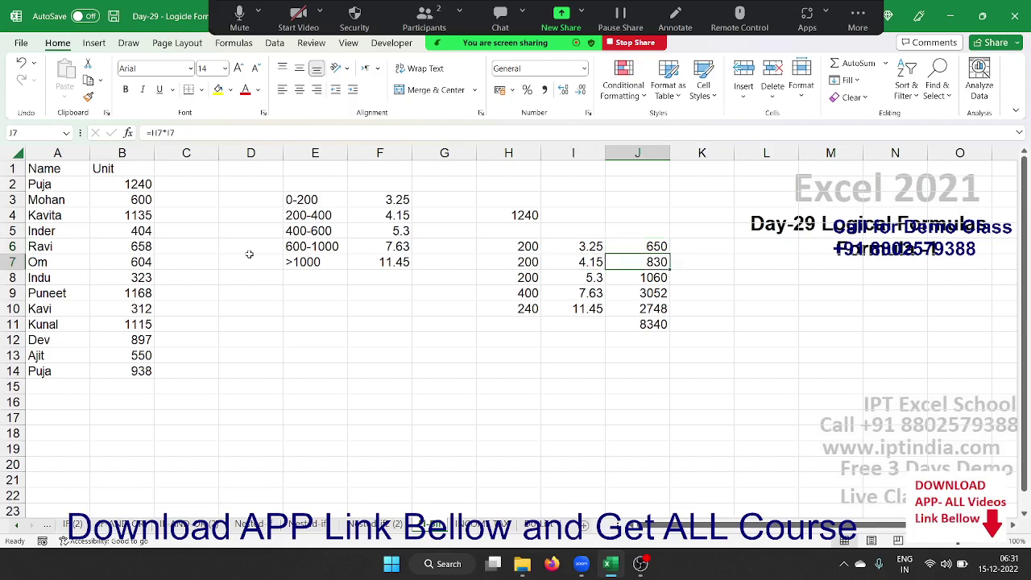
pyautogui.press('Down')
pyautogui.press('Left')
pyautogui.press('Right')
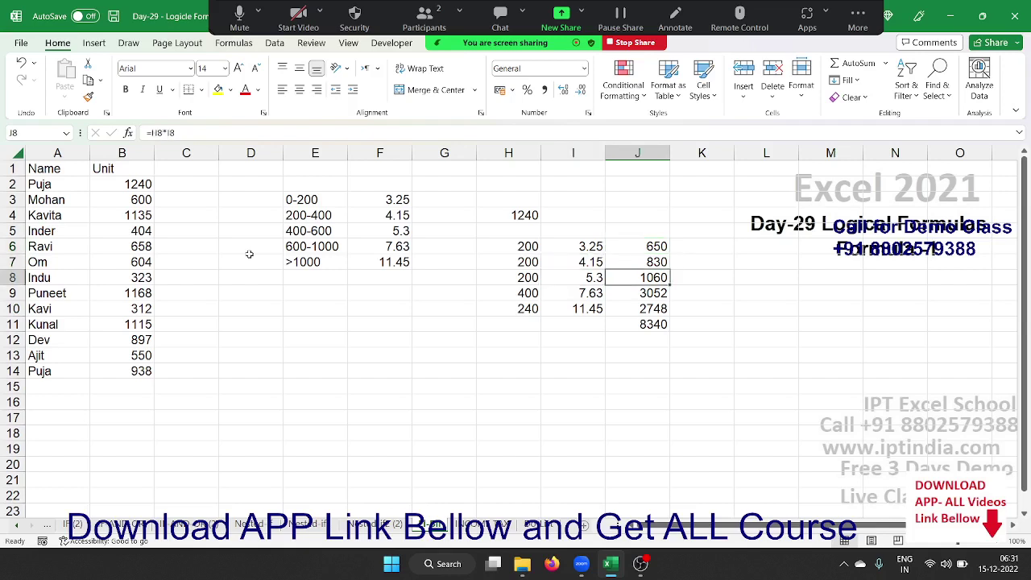
pyautogui.press('Down')
pyautogui.press('Left')
pyautogui.press('Right')
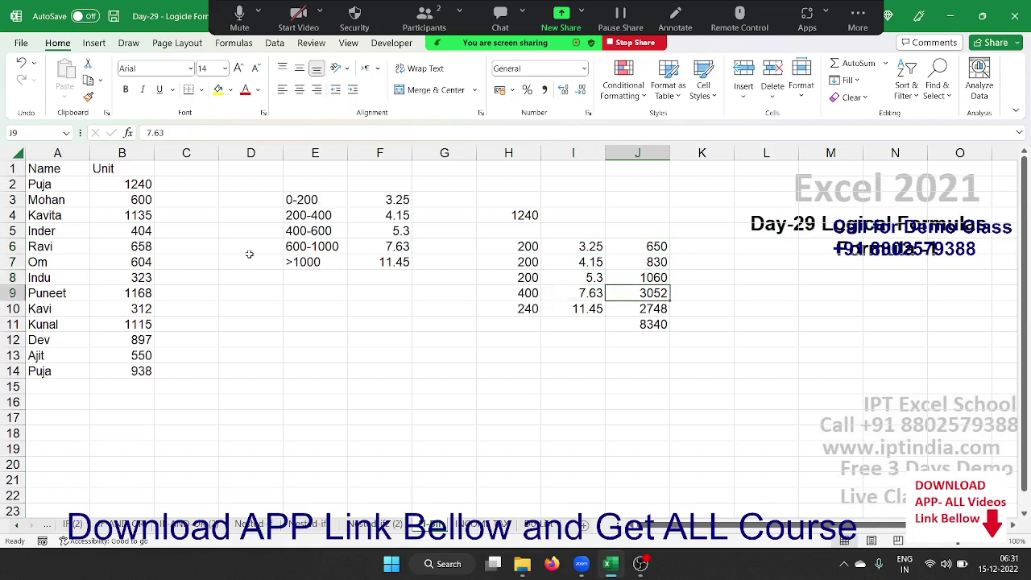
pyautogui.press('Down')
# Move back to C2, beside the 1240 units in B2
pyautogui.press('Left')
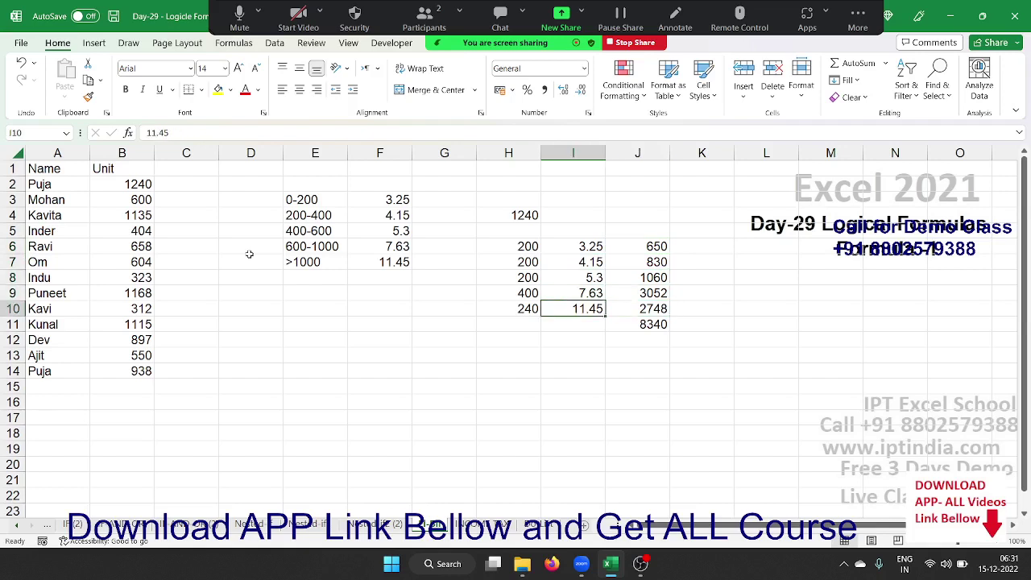
pyautogui.press('Left')
pyautogui.press('Left')
pyautogui.press('Left')
pyautogui.press('Left')
pyautogui.press('Left')
pyautogui.press('Left')
pyautogui.press('Up')
pyautogui.press('Up')
pyautogui.press('Up')
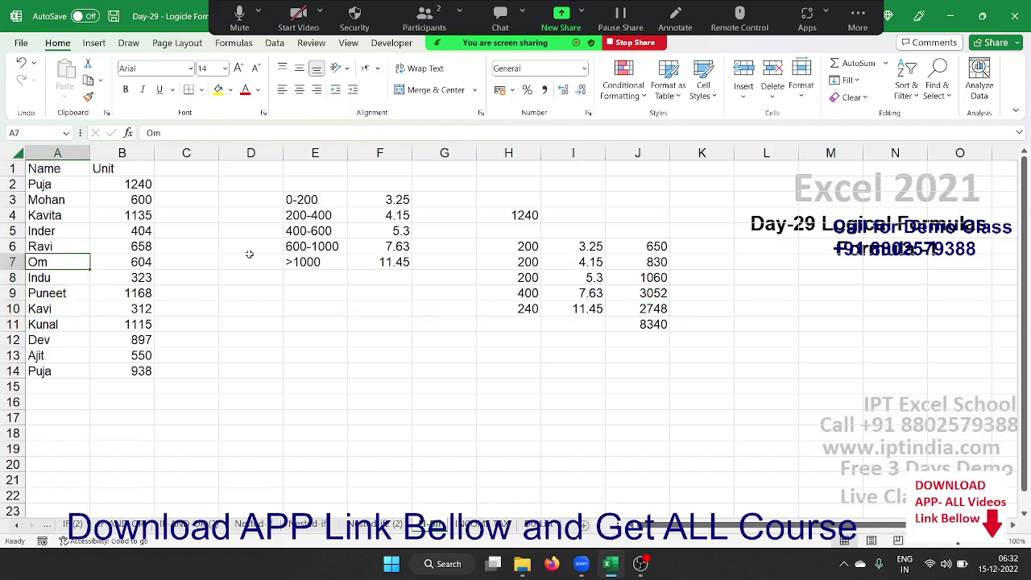
pyautogui.press('Up')
pyautogui.press('Up')
pyautogui.press('Up')
pyautogui.press('Up')
pyautogui.press('Up')
pyautogui.press('Right')
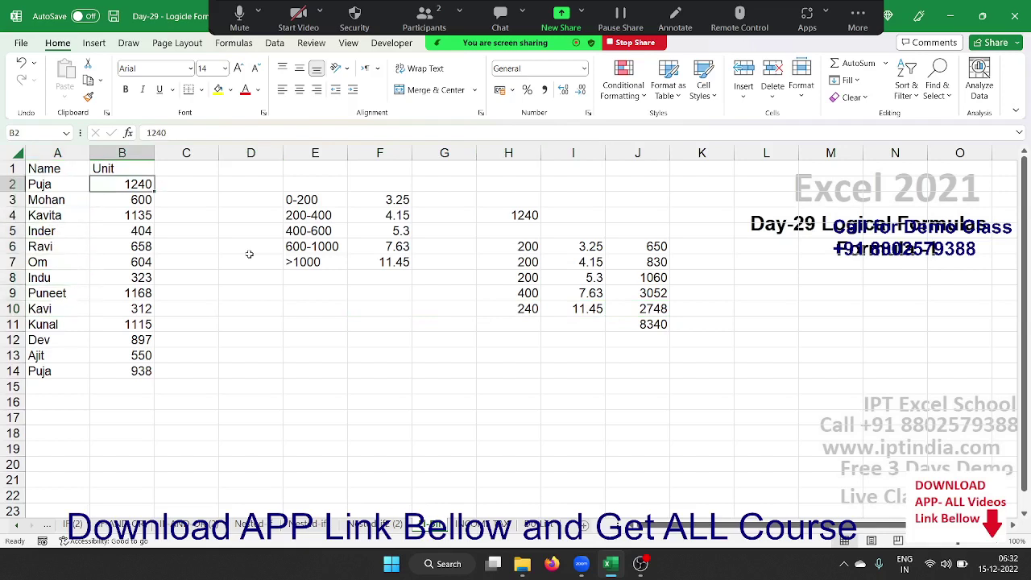
pyautogui.press('Right')
# In C2 type =IFS(B2<=200,B2*3.25,B2<=400,650+(B2-200)*4.15, referencing B2
pyautogui.write('=if')
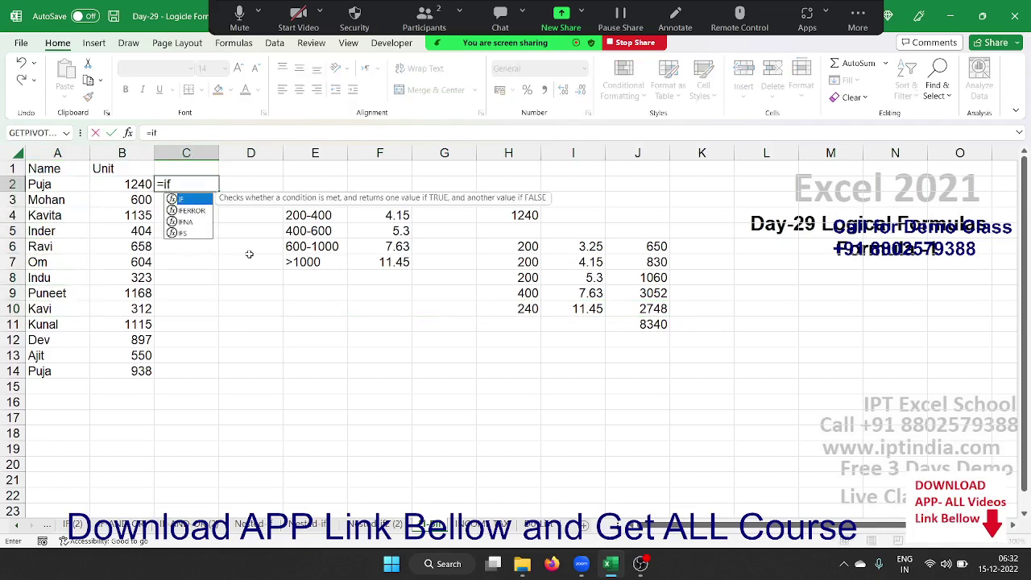
pyautogui.write('s')
pyautogui.press('Tab')
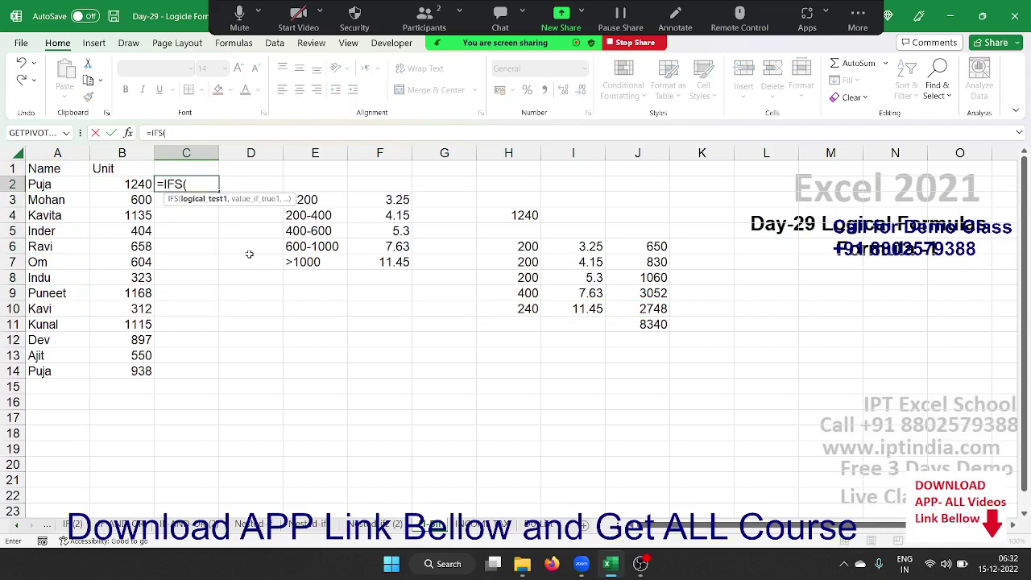
pyautogui.press('Left')
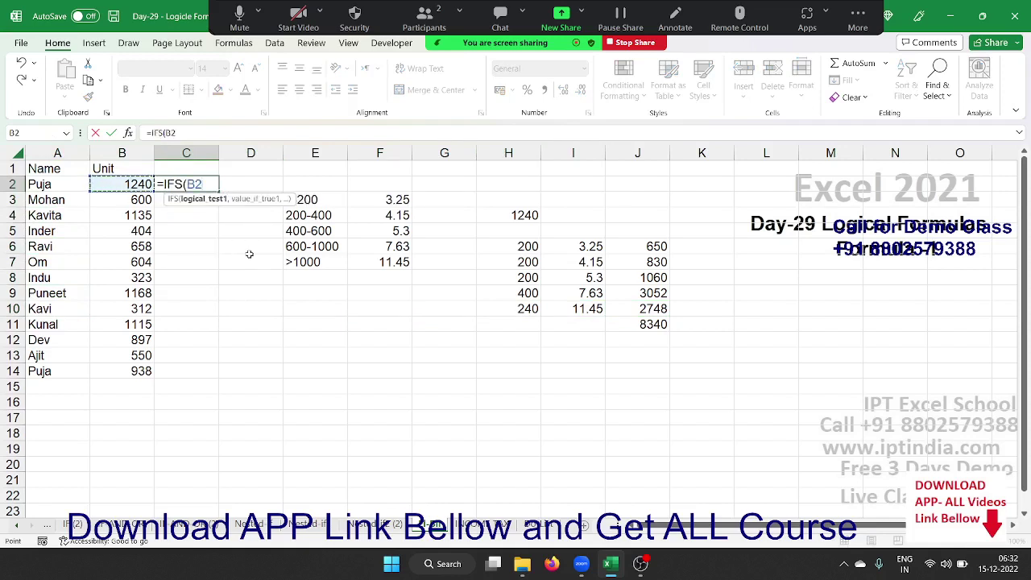
pyautogui.write('<=200')
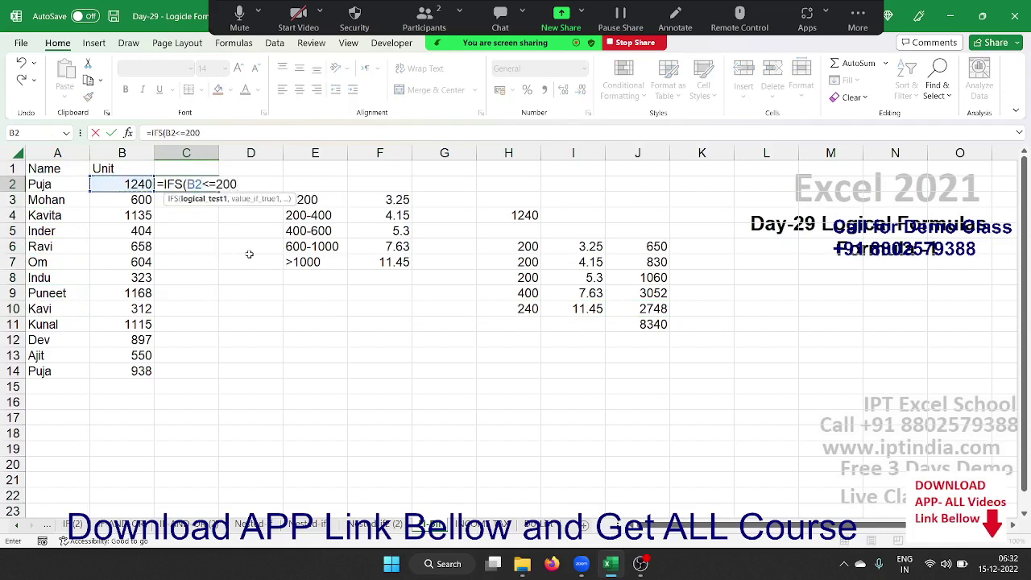
pyautogui.write(',')
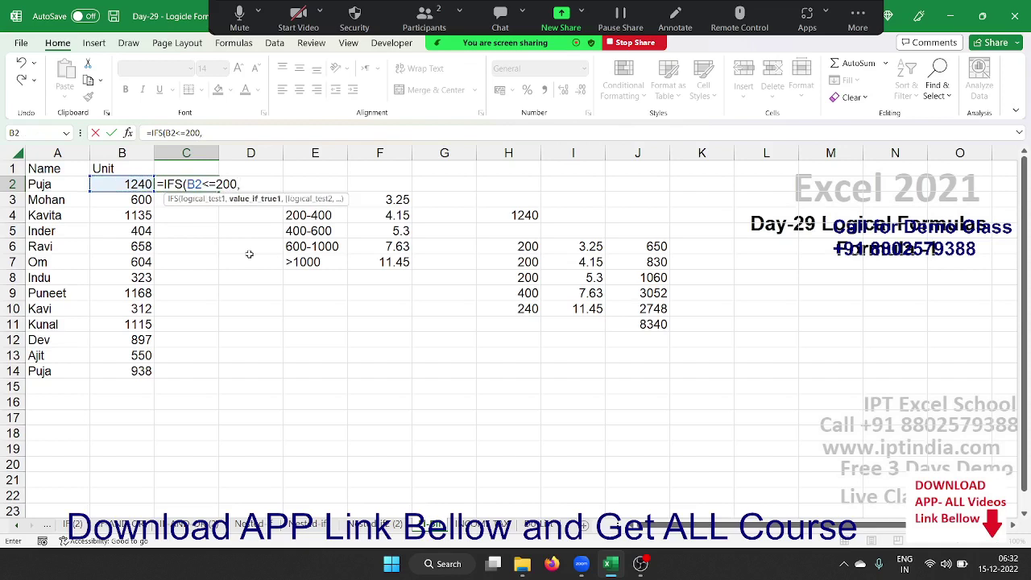
pyautogui.write('B2*')
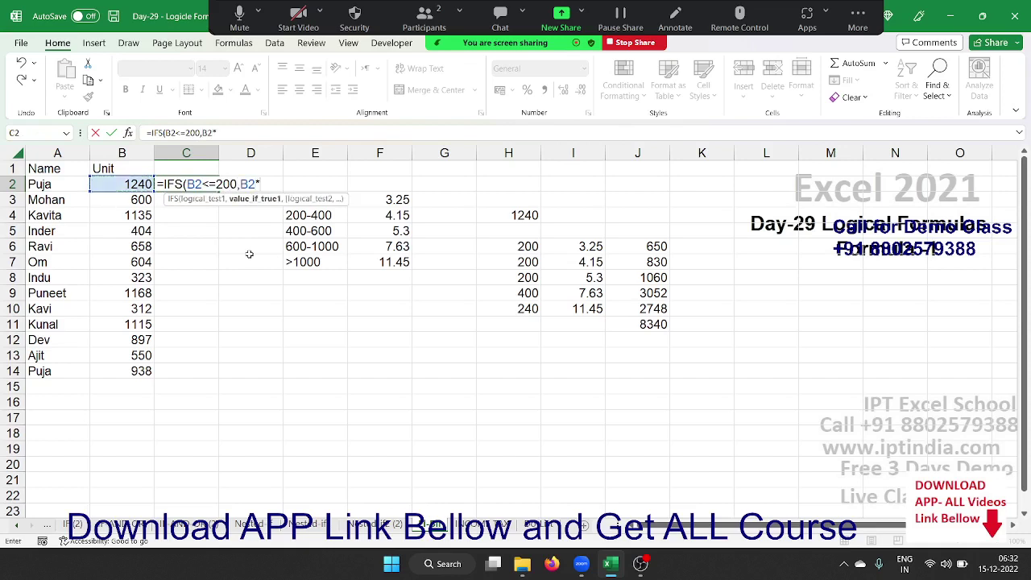
pyautogui.write('3.')
pyautogui.write('25')
pyautogui.write(',')
pyautogui.press('Left')
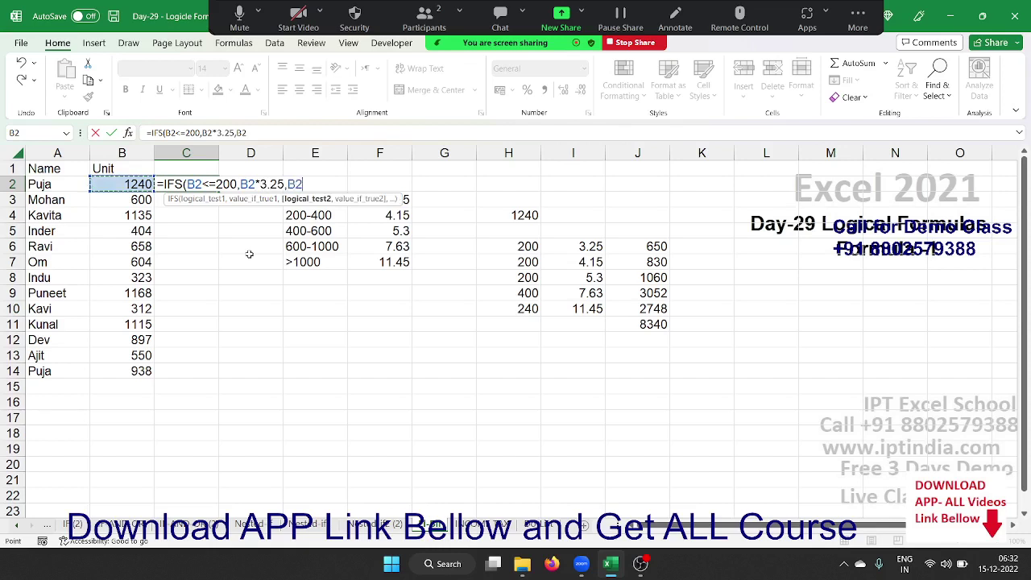
pyautogui.write('<=')
pyautogui.write('400')
pyautogui.write(',')
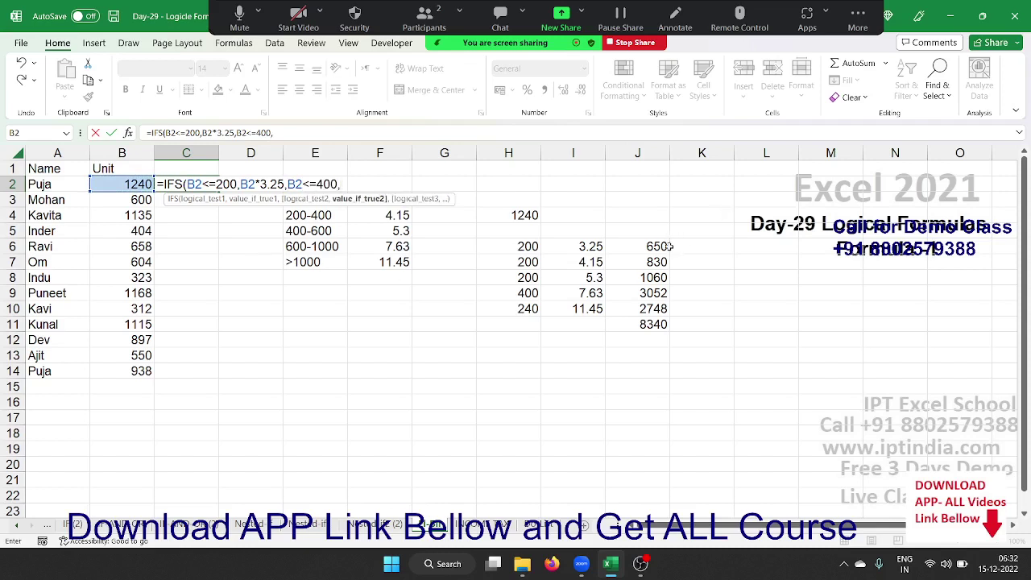
pyautogui.write('65')
pyautogui.write('0+')
pyautogui.write('(')
pyautogui.click(130, 184)
pyautogui.write('-200')
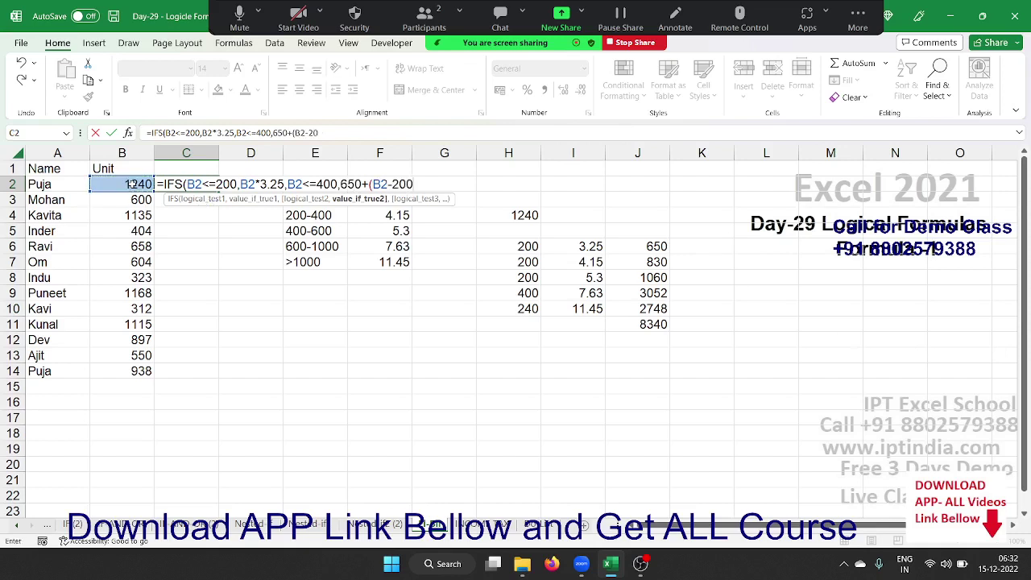
pyautogui.write(')')
pyautogui.write('*4.')
pyautogui.write('15')
pyautogui.write(',')
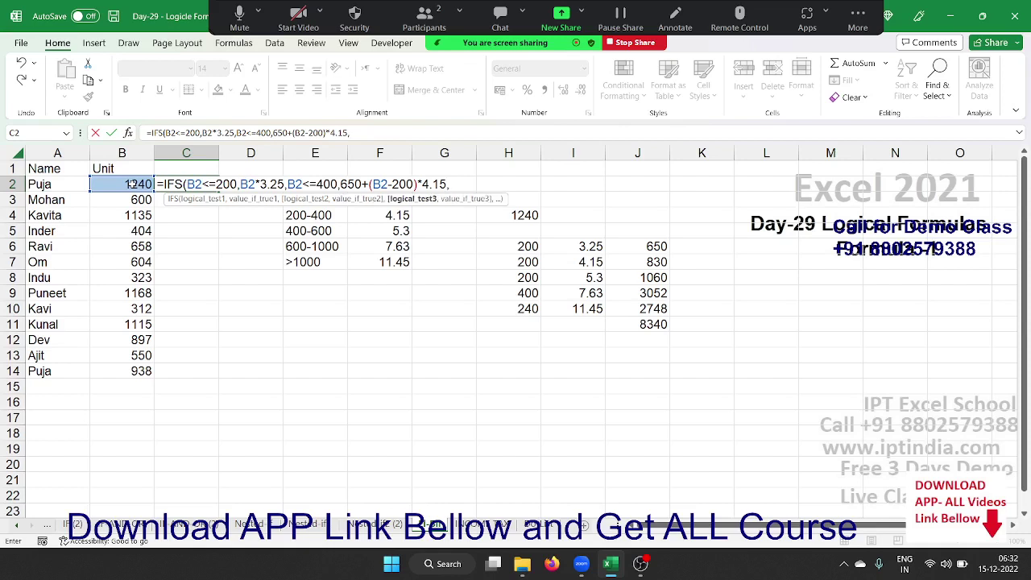
pyautogui.write('I')
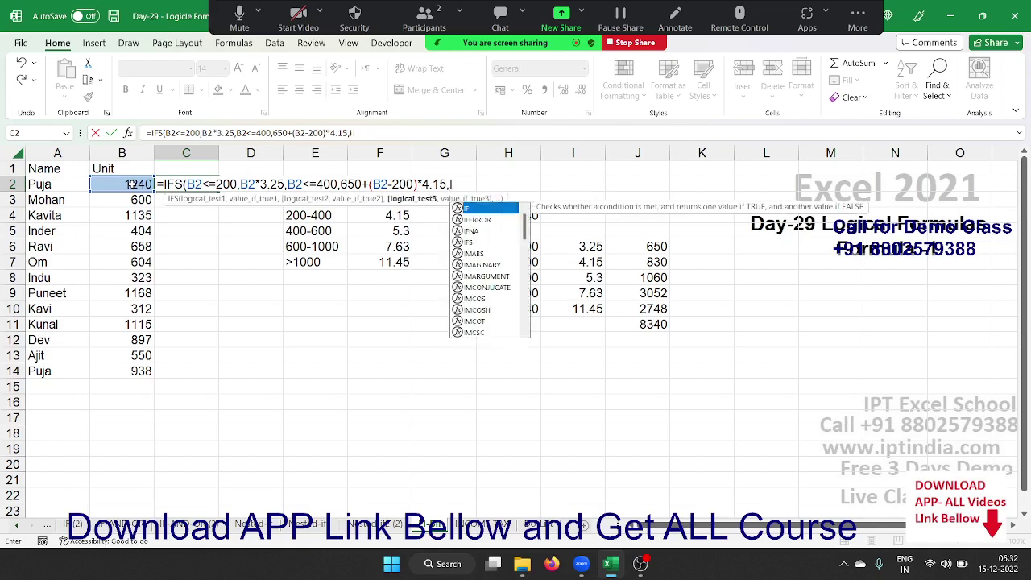
# Add B2<=600,650+830+(B2-400)*5.30 and begin B2<=1000,650+830+1060+(
pyautogui.press('BackSpace')
pyautogui.click(131, 184)
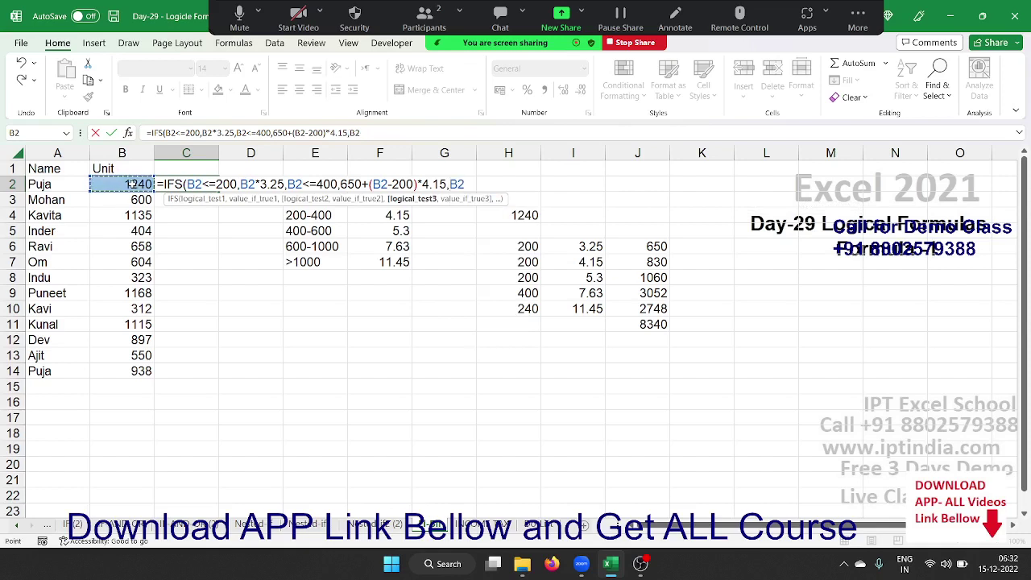
pyautogui.write('<=')
pyautogui.write('600')
pyautogui.write(',')
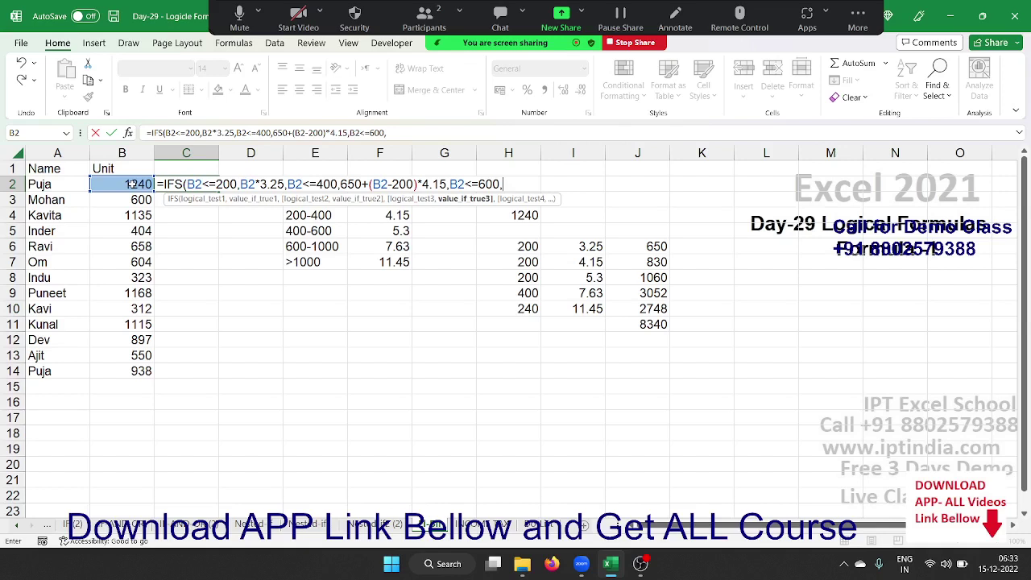
pyautogui.write('650+')
pyautogui.write('830+')
pyautogui.write('(')
pyautogui.click(131, 183)
pyautogui.write('-4')
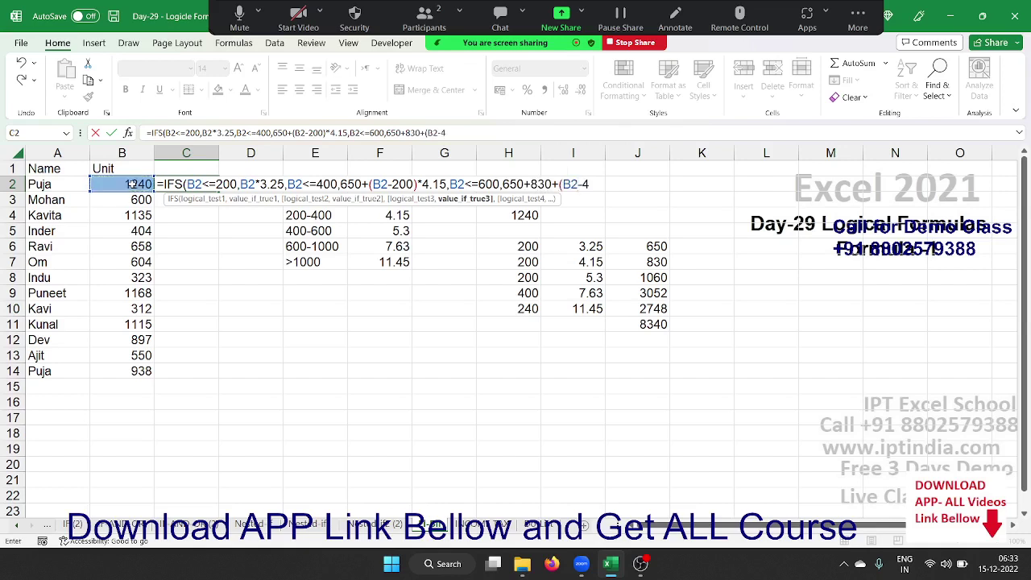
pyautogui.write('00)')
pyautogui.write('*')
pyautogui.write('5.30')
pyautogui.write(',')
pyautogui.click(131, 184)
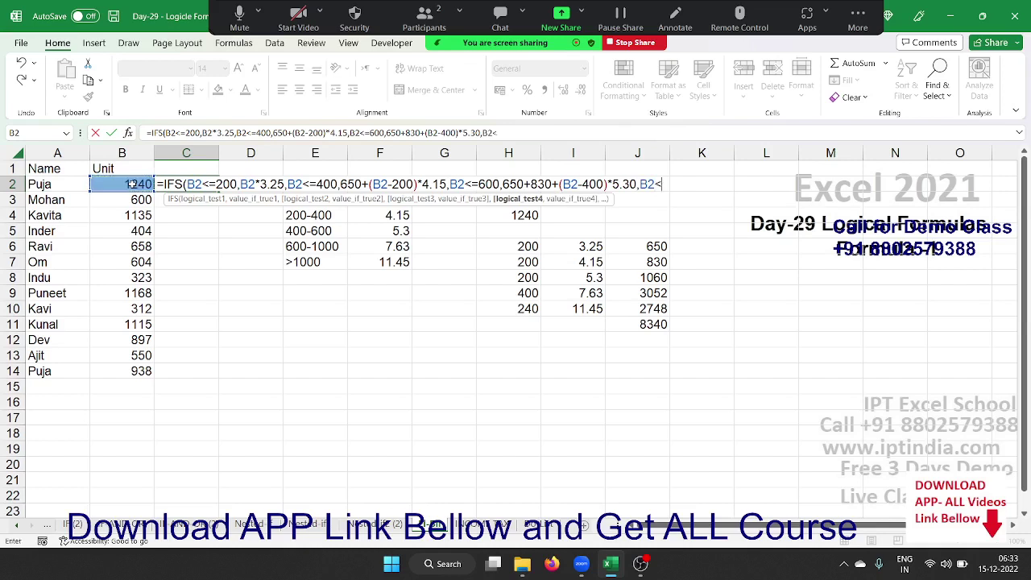
pyautogui.write('<=')
pyautogui.write('100')
pyautogui.write('0,')
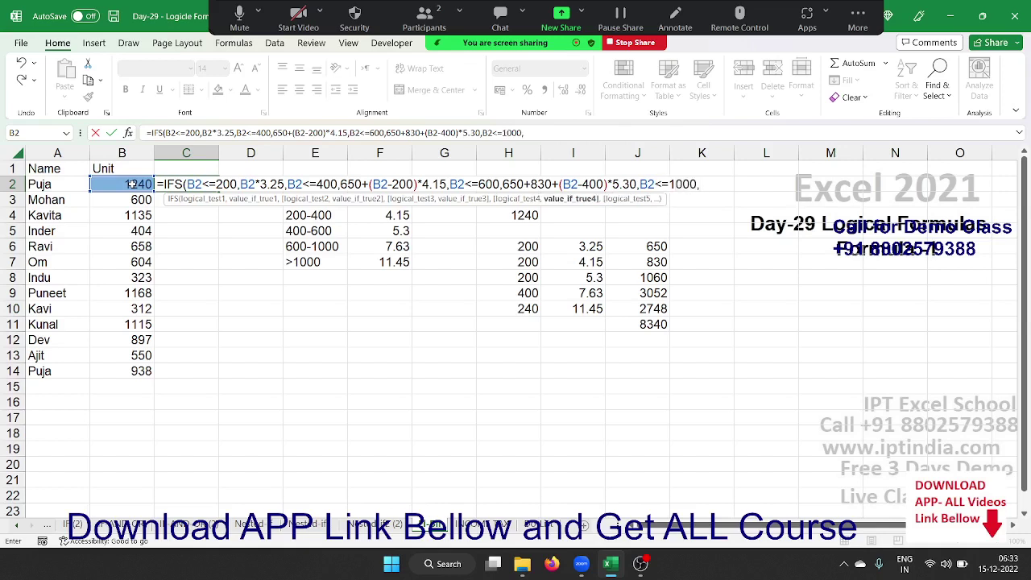
pyautogui.write('650+')
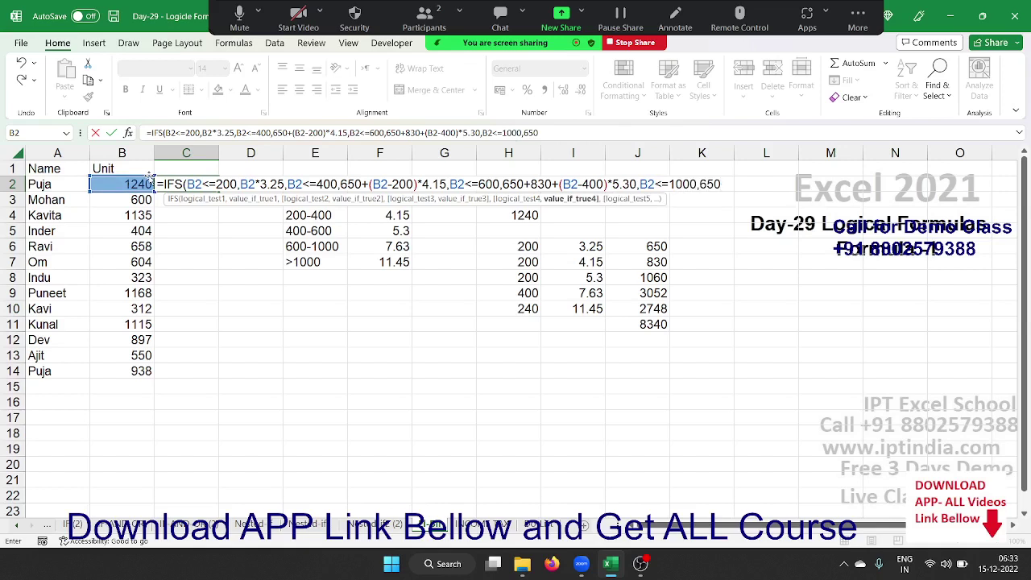
pyautogui.write('830+1')
pyautogui.write('060')
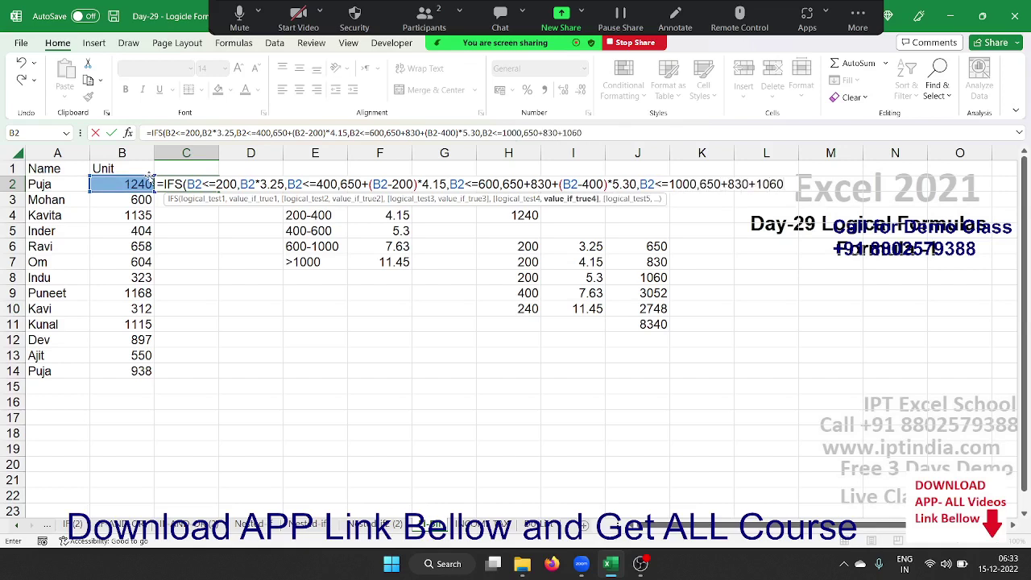
pyautogui.write('+(')
# Finish with (B2-600)*7.63 and B2>1000,650+830+1060+3052+(B2-1000)*11.45, then commit
pyautogui.click(138, 184)
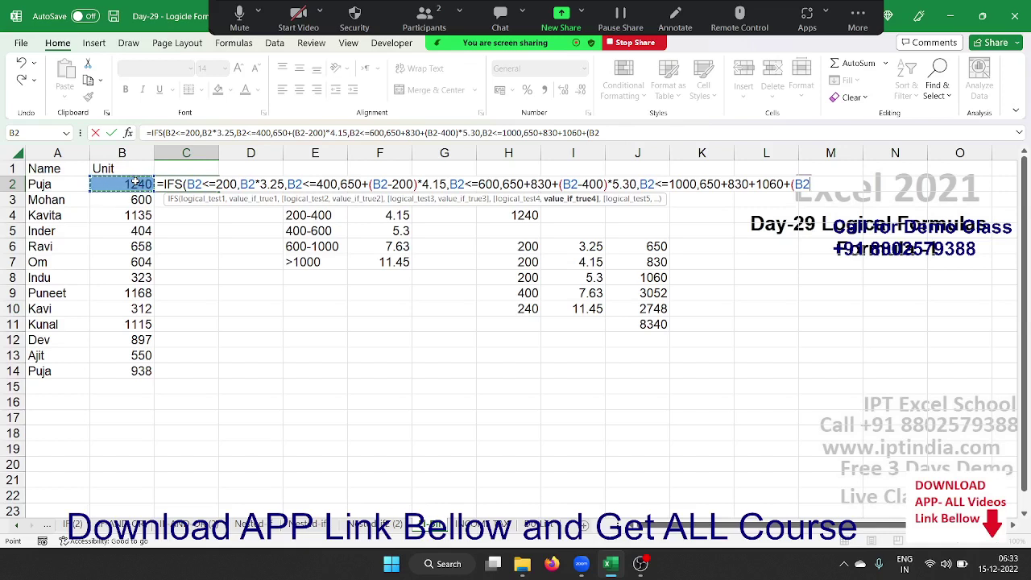
pyautogui.write('-')
pyautogui.write('600')
pyautogui.write(')')
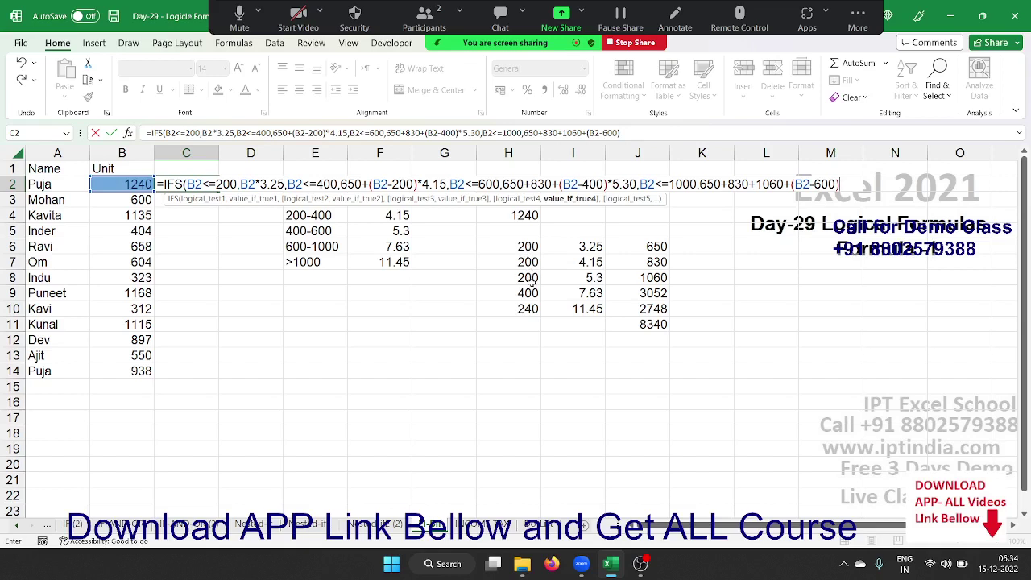
pyautogui.write('*')
pyautogui.write('7.6')
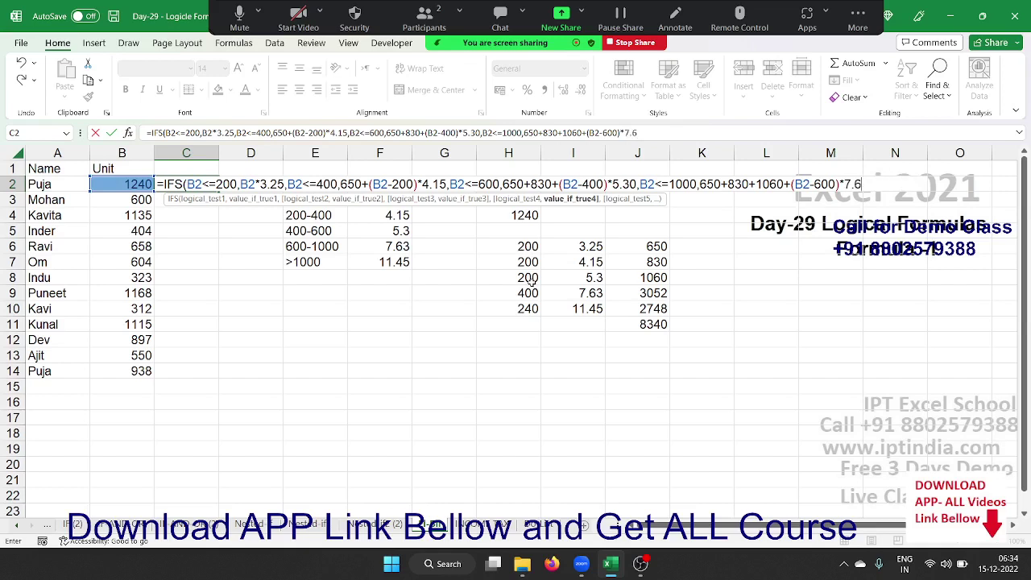
pyautogui.write('3')
pyautogui.write(',')
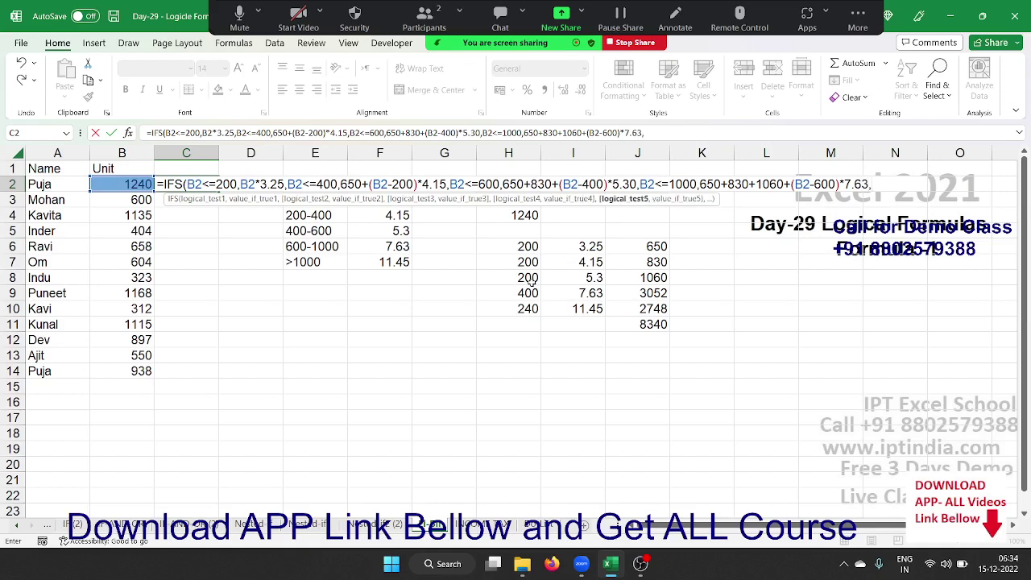
pyautogui.press('Left')
pyautogui.write('>')
pyautogui.write('1000')
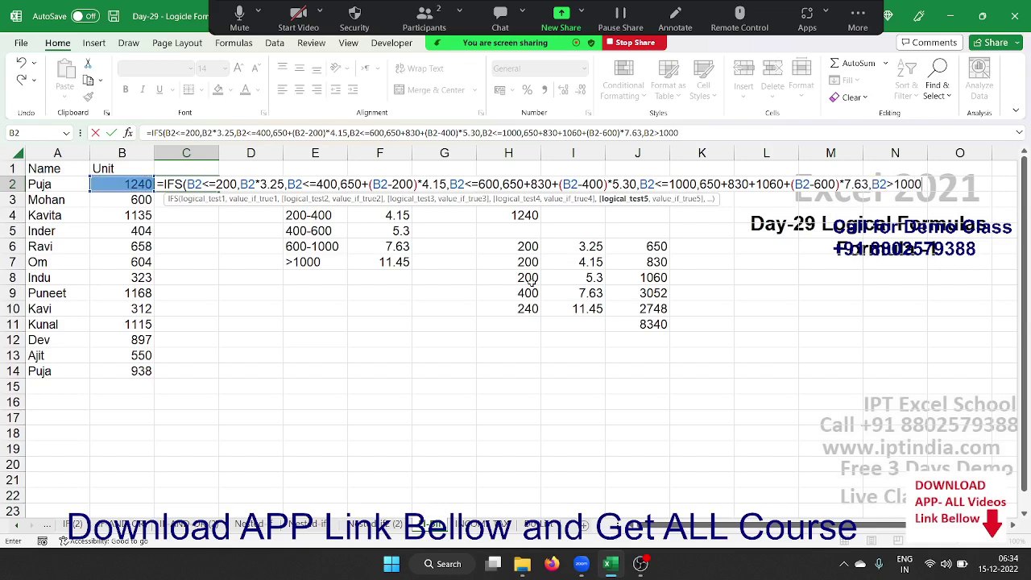
pyautogui.write(',')
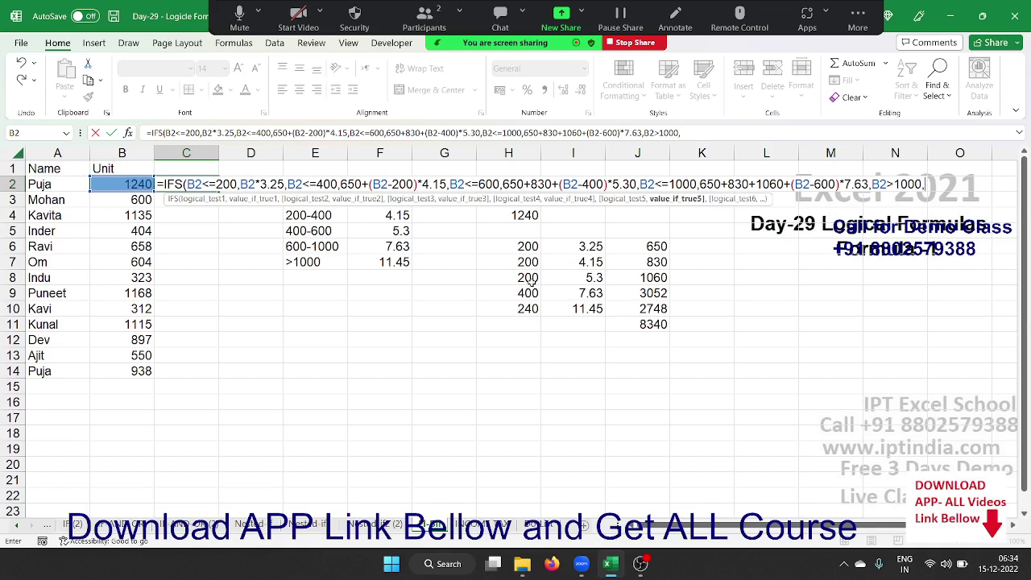
pyautogui.write('650+')
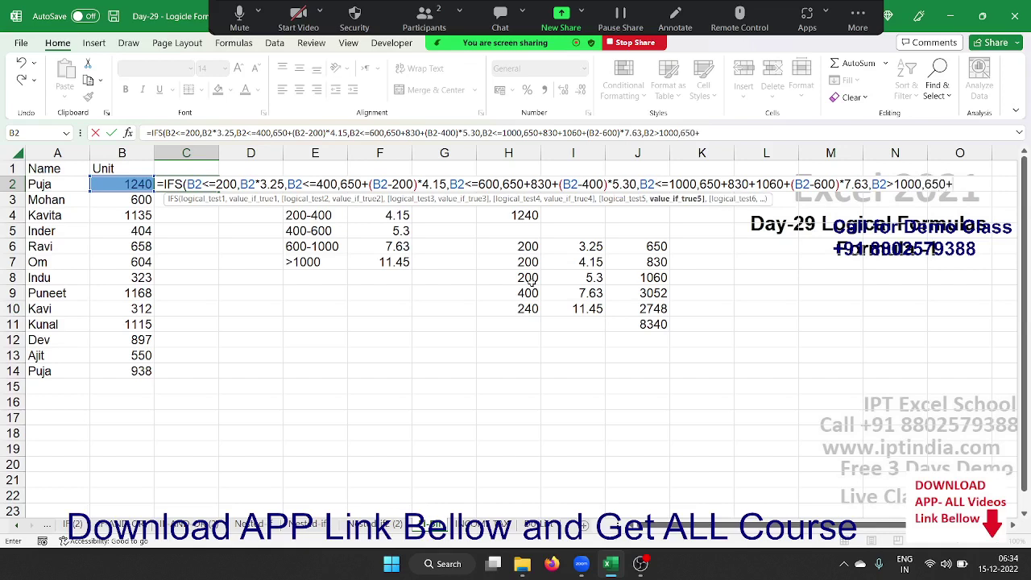
pyautogui.write('830+')
pyautogui.write('10')
pyautogui.write('60+33')
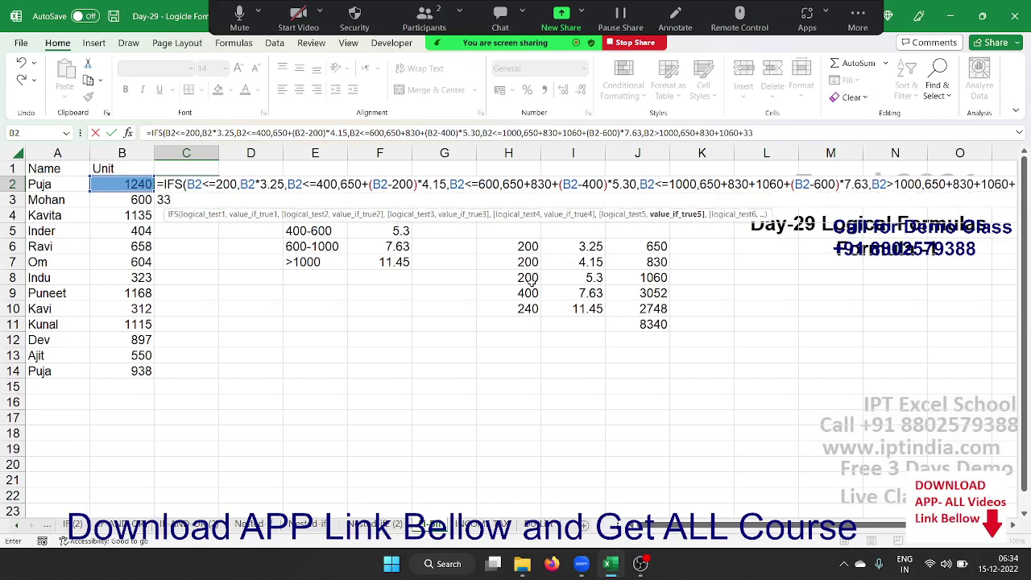
pyautogui.press('BackSpace')
pyautogui.write('052')
pyautogui.write('+')
pyautogui.write('(')
pyautogui.click(133, 185)
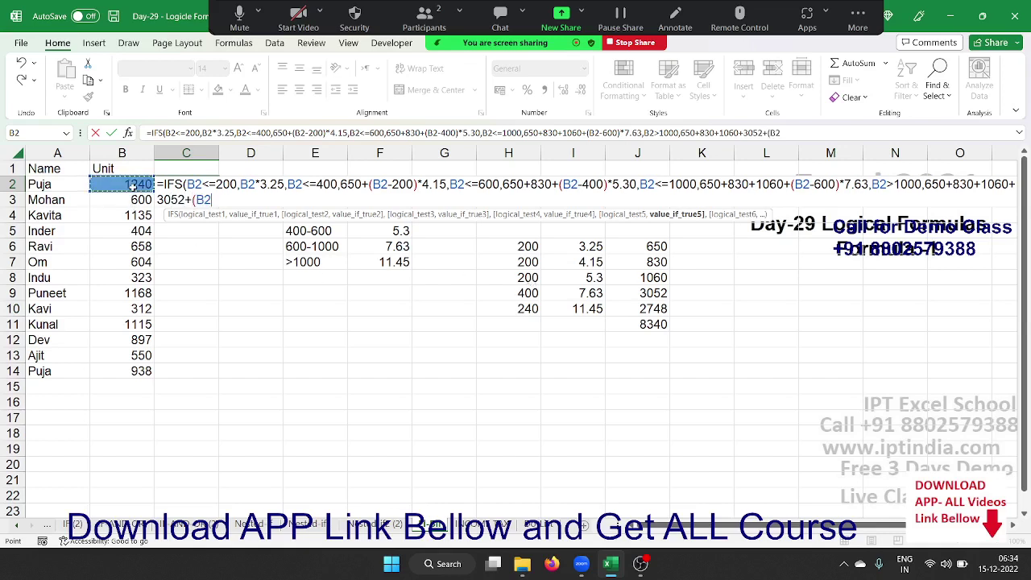
pyautogui.write('-1000')
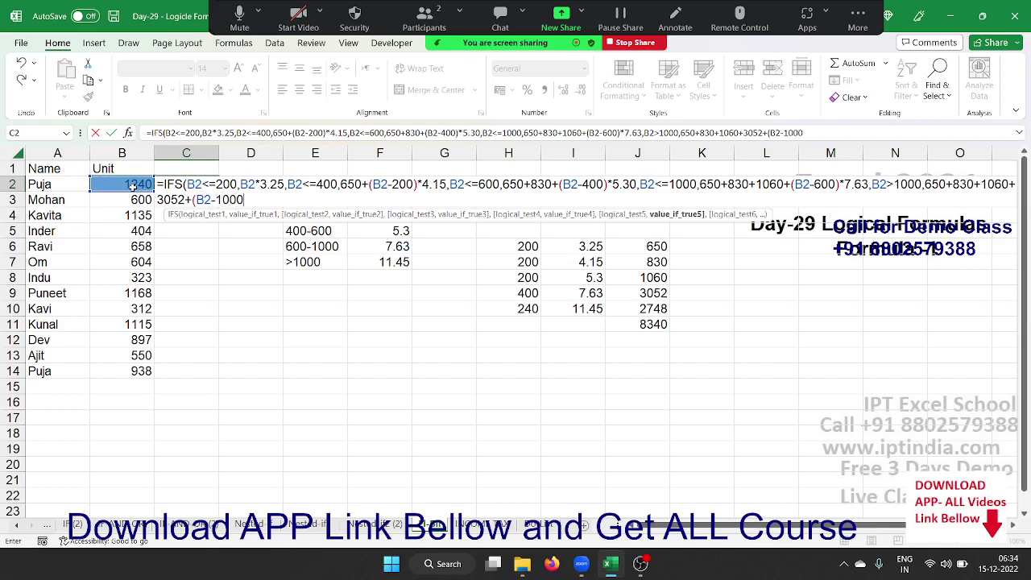
pyautogui.write(')*')
pyautogui.write('11')
pyautogui.write('.45')
pyautogui.press('Return')
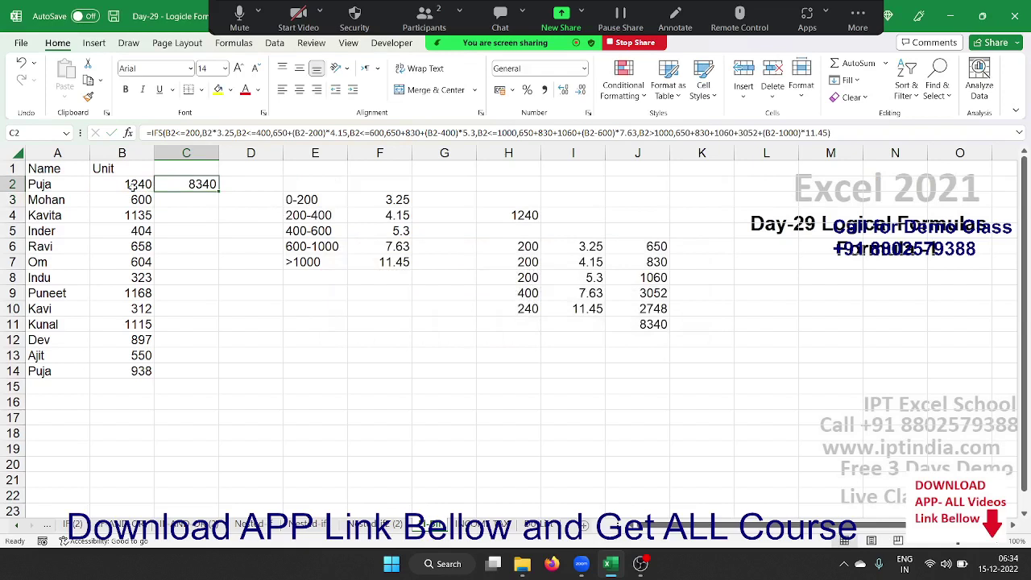
# Fill the bill formula from C2 down to C14 for every customer
pyautogui.doubleClick(218, 186)
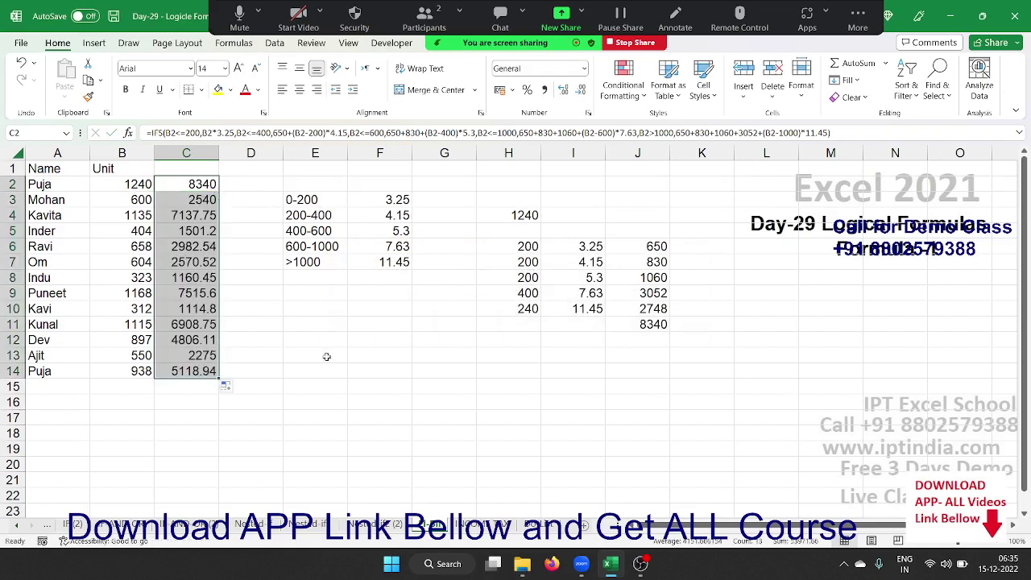
pyautogui.click(349, 388)
pyautogui.click(479, 525)
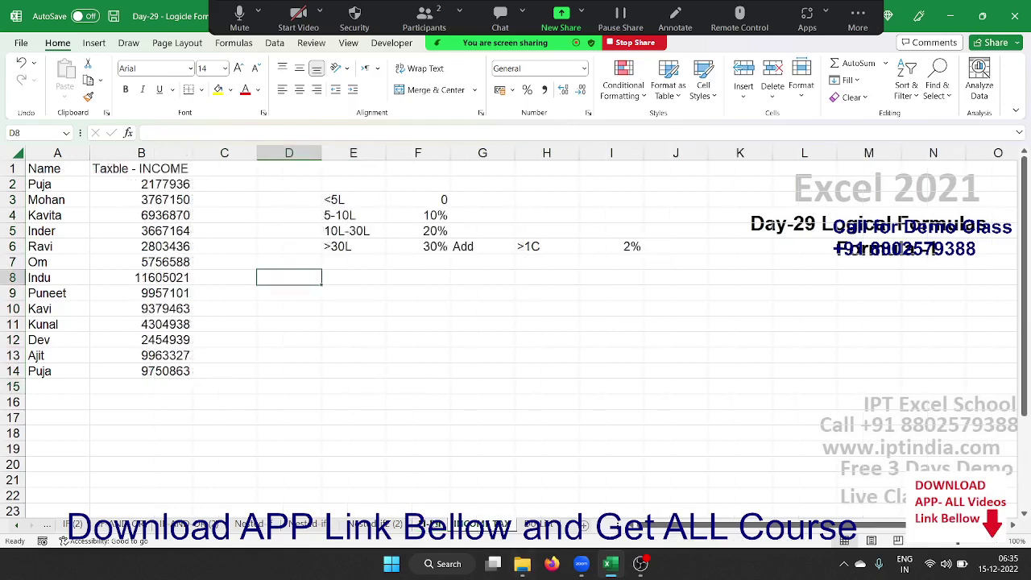
pyautogui.hotkey('ctrl', 'pagedown')
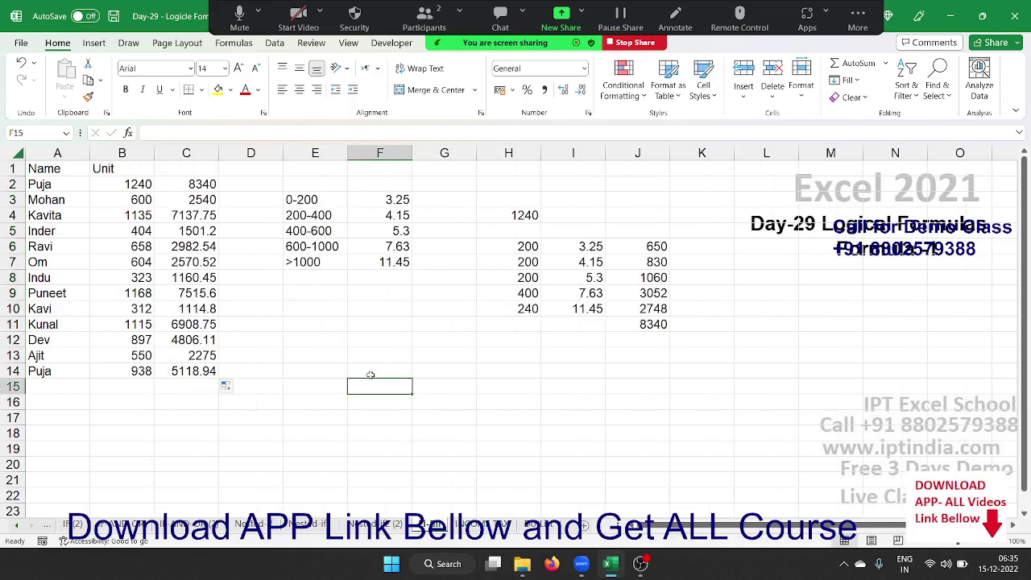
# Save the Day-29 Logicle Formulas workbook and close Excel
pyautogui.click(362, 328)
pyautogui.click(113, 16)
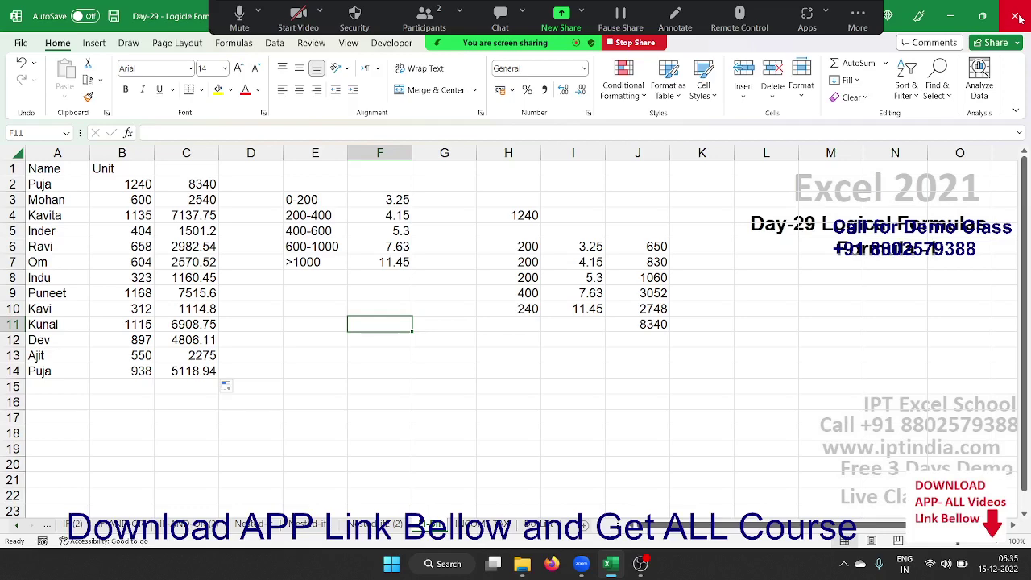
pyautogui.click(1016, 18)
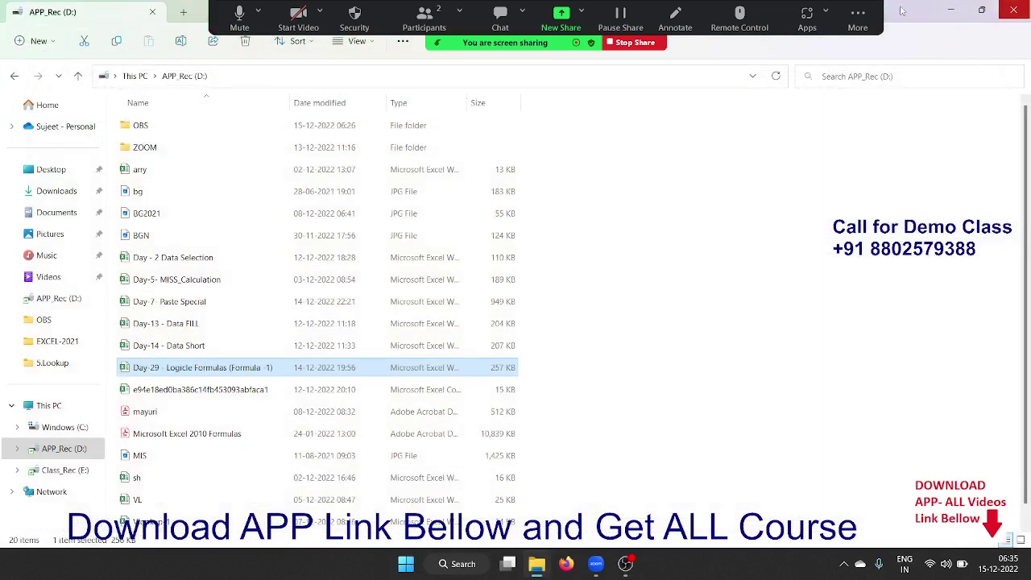